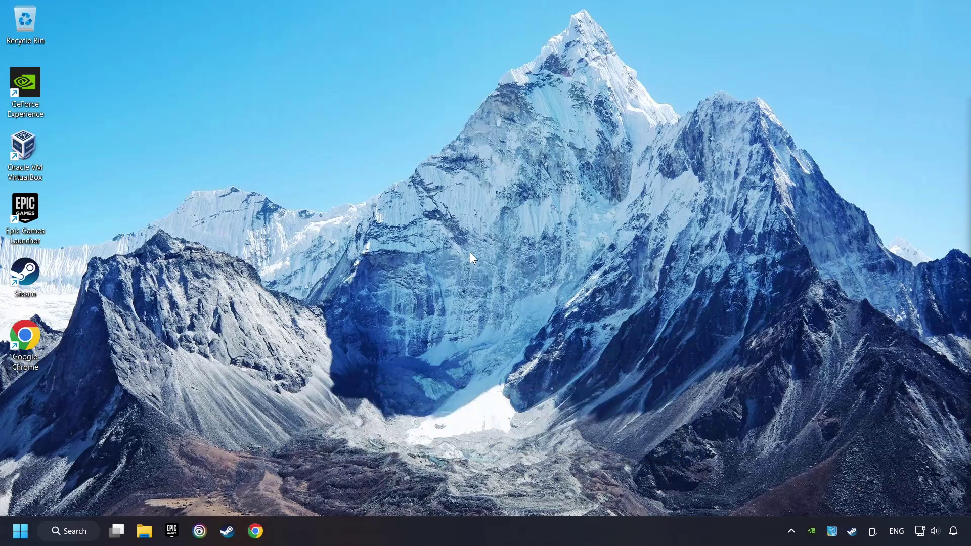
Search 'edit power plan' and go up to the Power Options list of Balanced, High performance and Power saver.
left_click(78, 526)
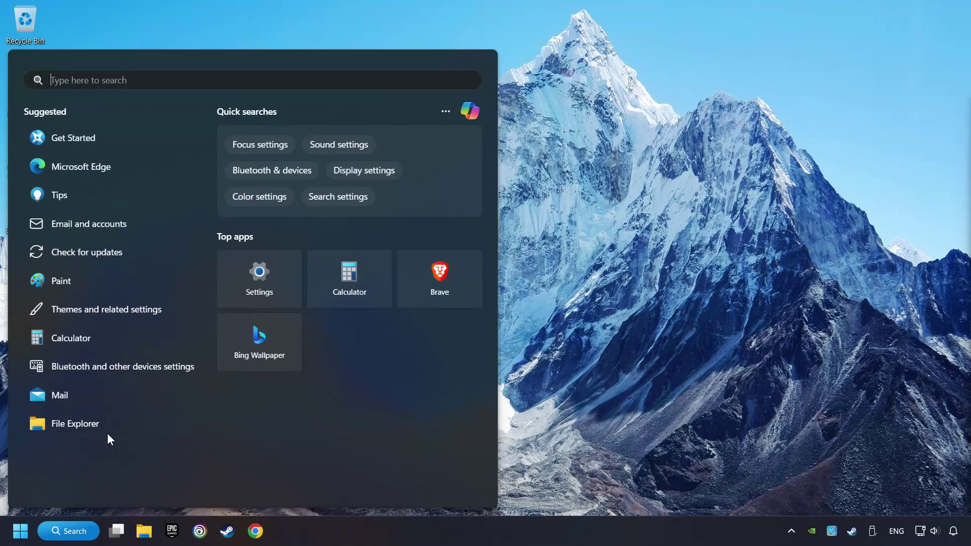
type("edit power plan")
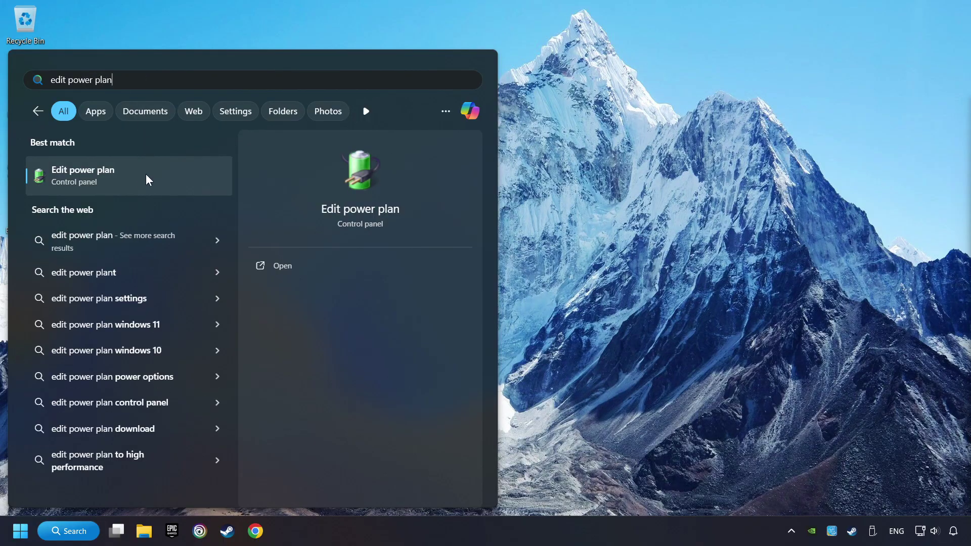
left_click(179, 174)
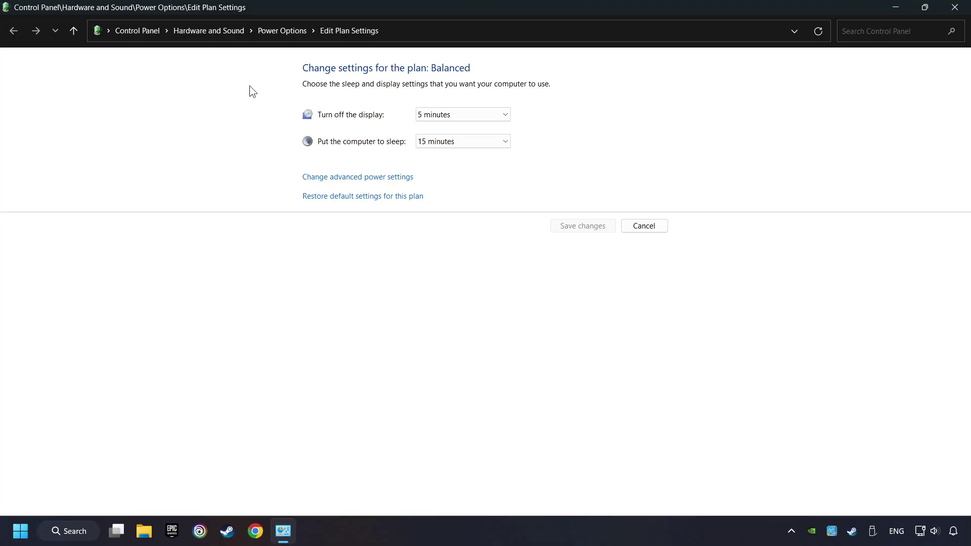
left_click(289, 36)
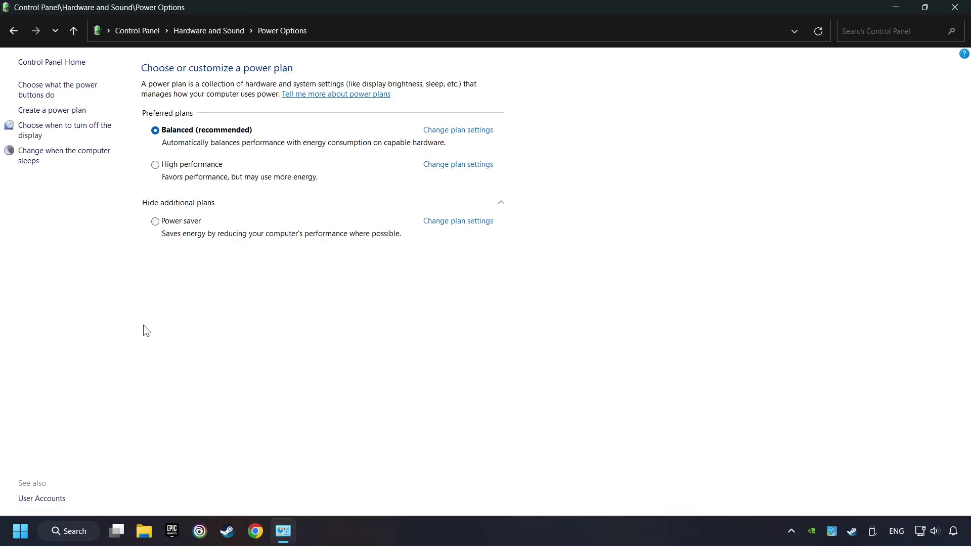
Launch Command Prompt as administrator from a 'cmd' search.
left_click(69, 529)
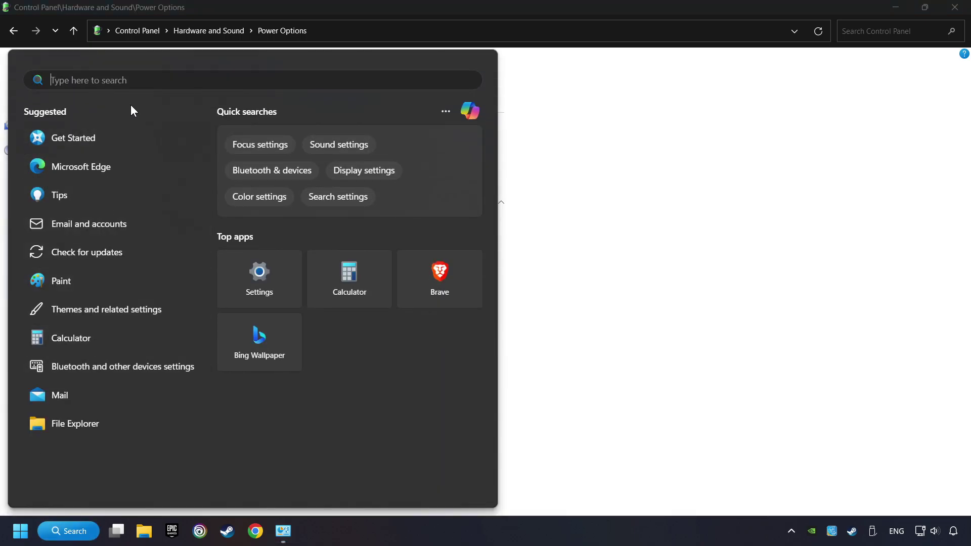
type("cmd")
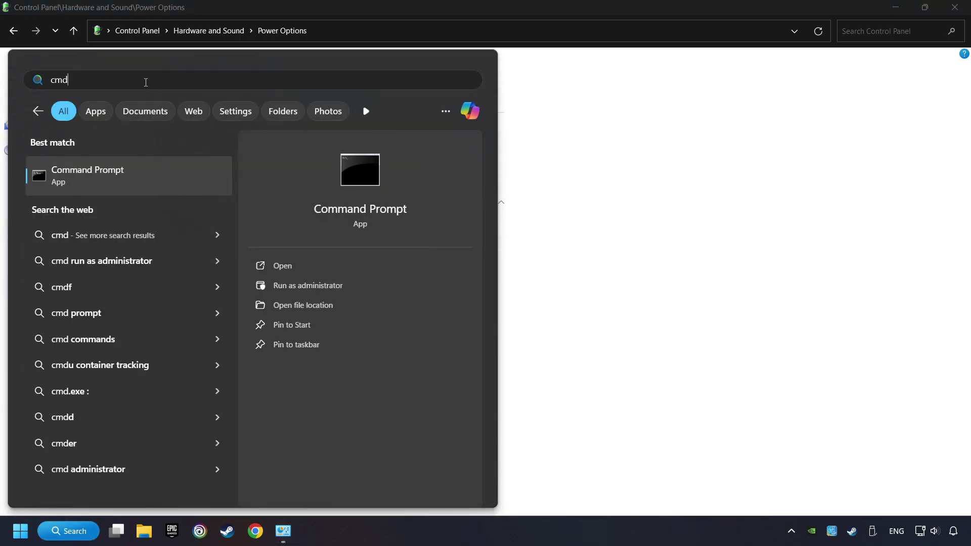
right_click(172, 174)
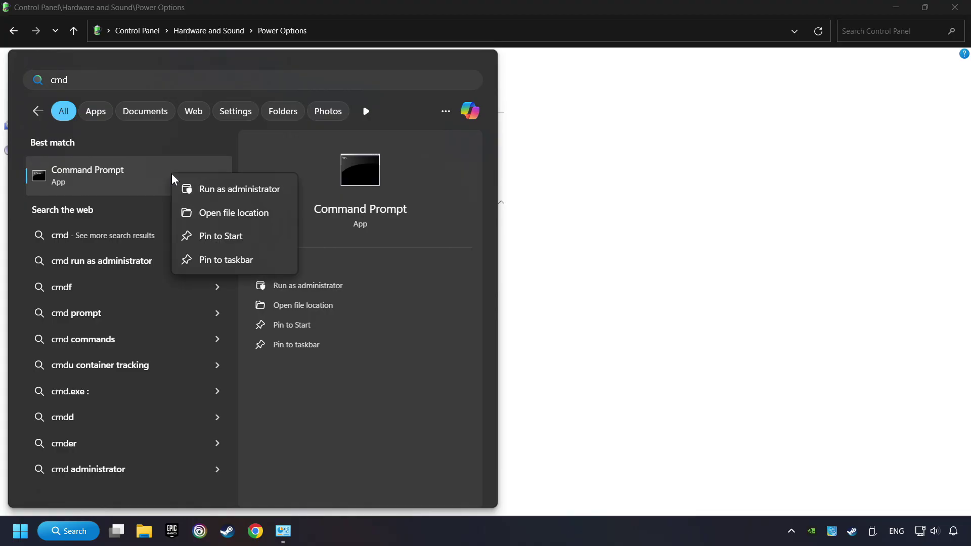
left_click(266, 189)
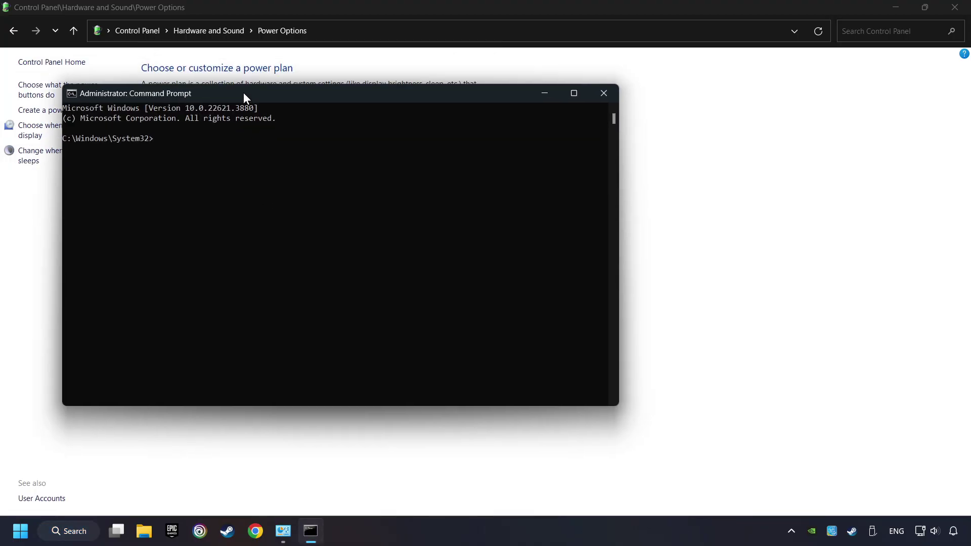
left_click_drag(243, 93, 189, 193)
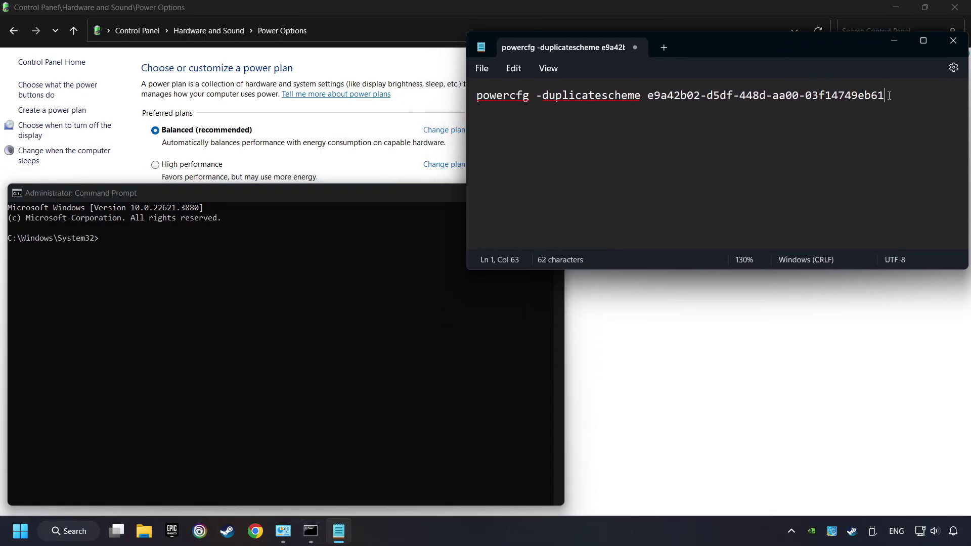
Copy the powercfg -duplicatescheme e9a42b02-d5df-448d-aa00-03f14749eb61 line from Notepad and run it in the console.
left_click_drag(889, 96, 456, 99)
right_click(676, 97)
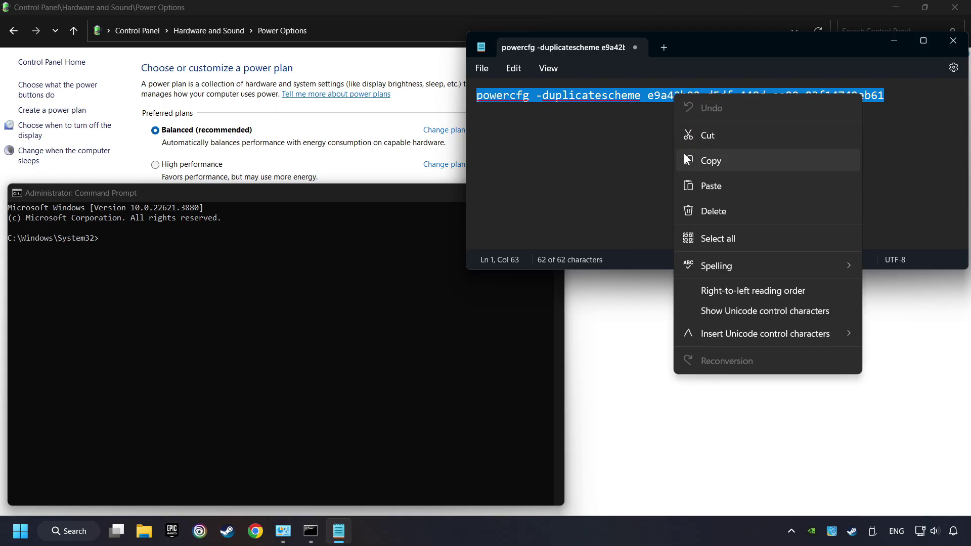
left_click(708, 161)
key("alt+F4")
left_click_drag(310, 196, 468, 159)
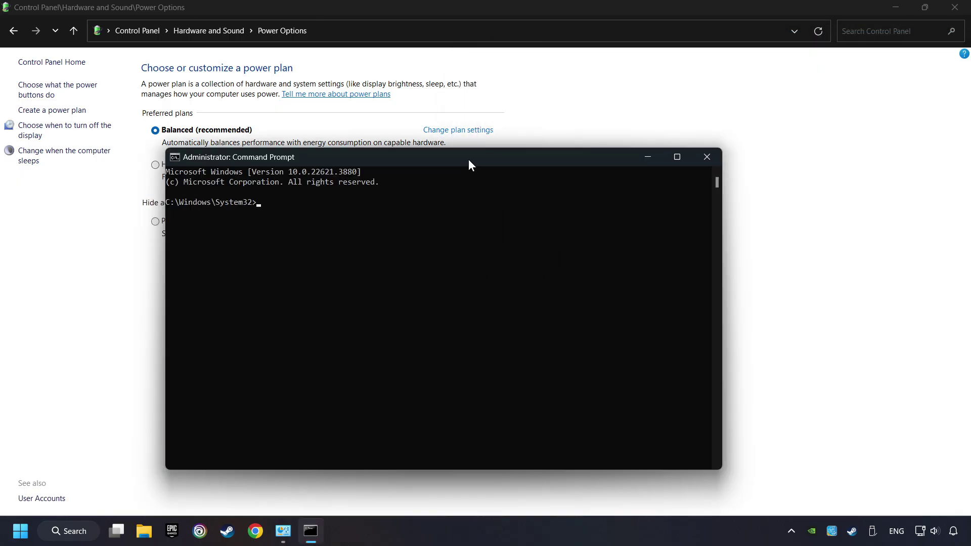
right_click(468, 160)
mouse_move(489, 251)
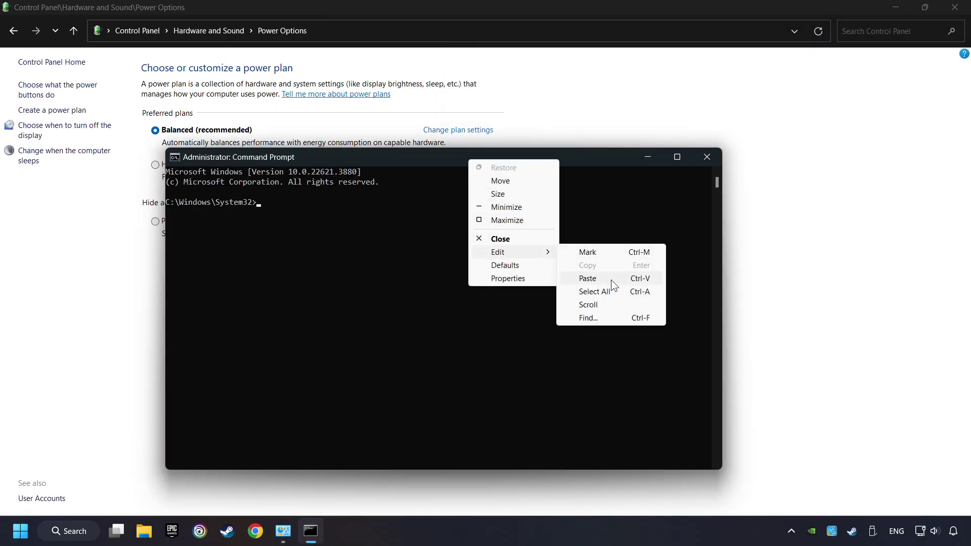
left_click(611, 280)
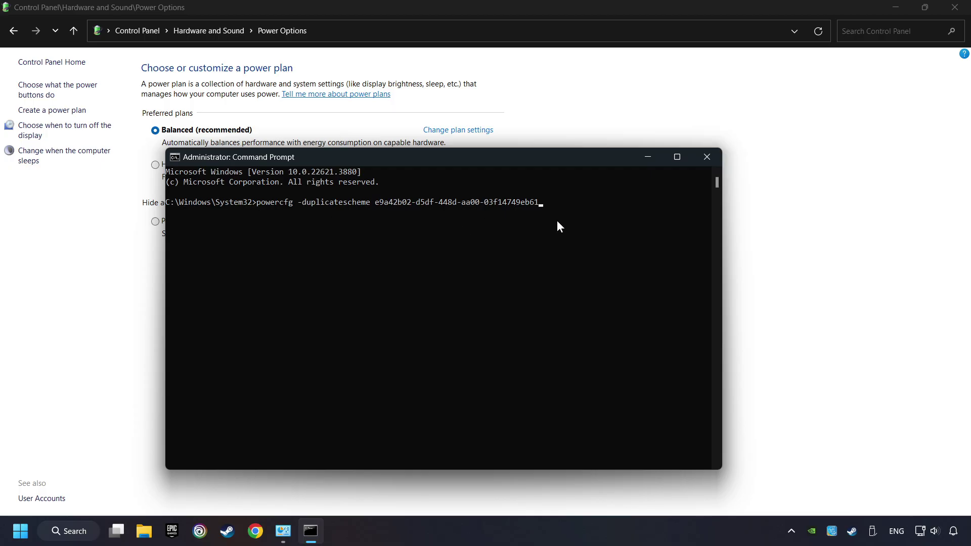
key("Return")
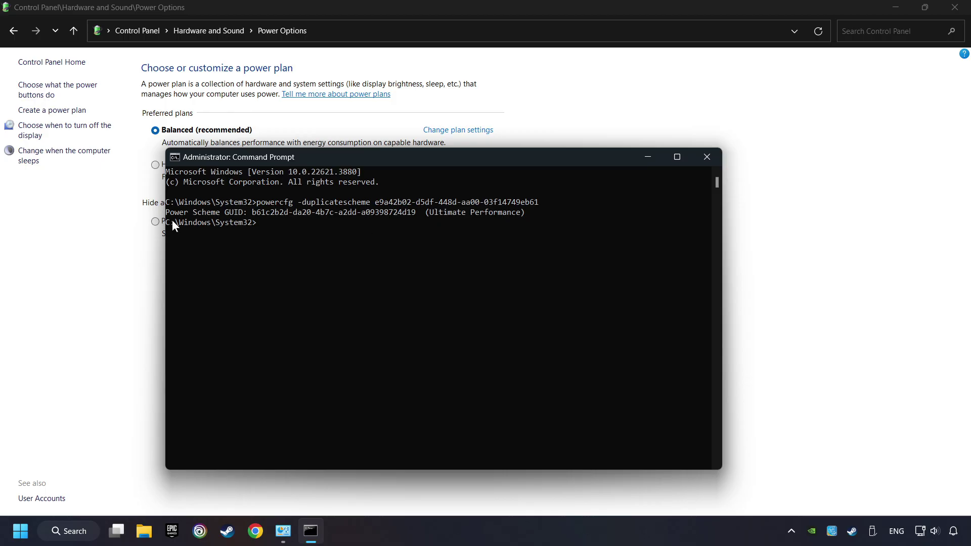
Close Command Prompt, refresh the plan list, activate Ultimate Performance and close Control Panel.
left_click(707, 157)
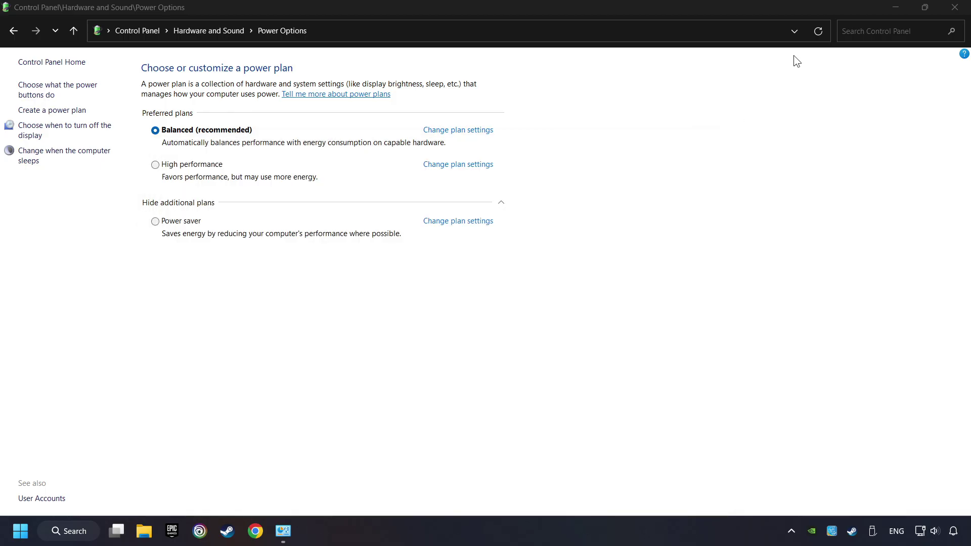
left_click(815, 34)
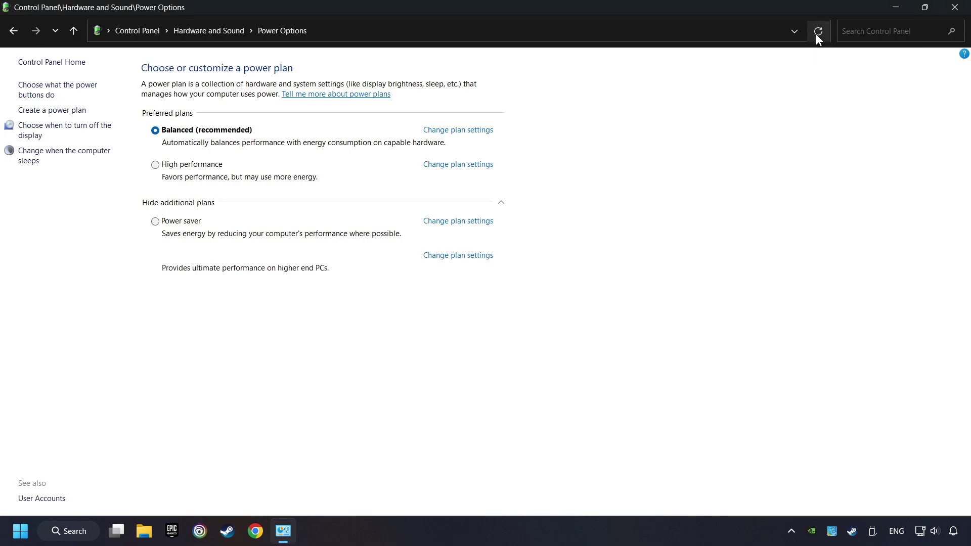
left_click(156, 256)
left_click(955, 9)
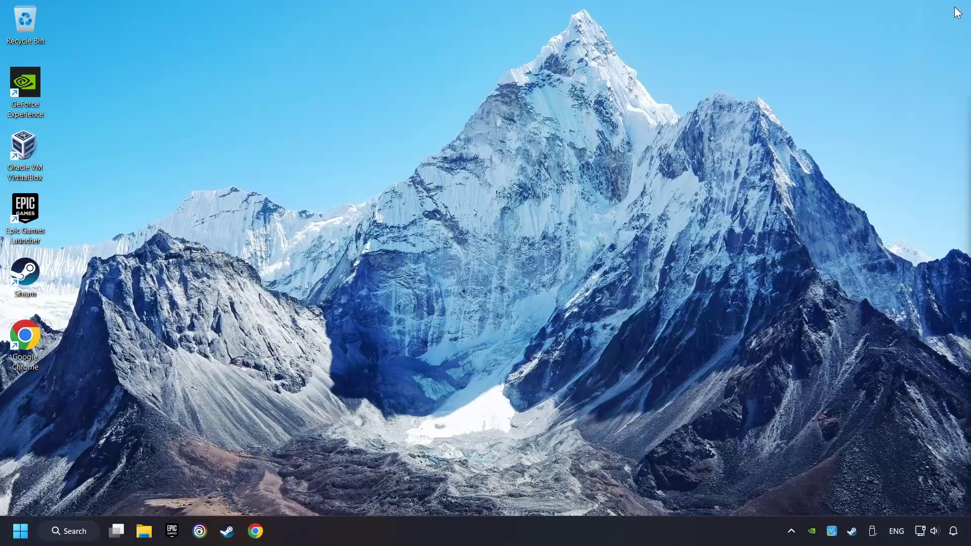
Find 'game mode settings', switch the Game Mode toggle to On, and close Settings.
left_click(76, 532)
type("g")
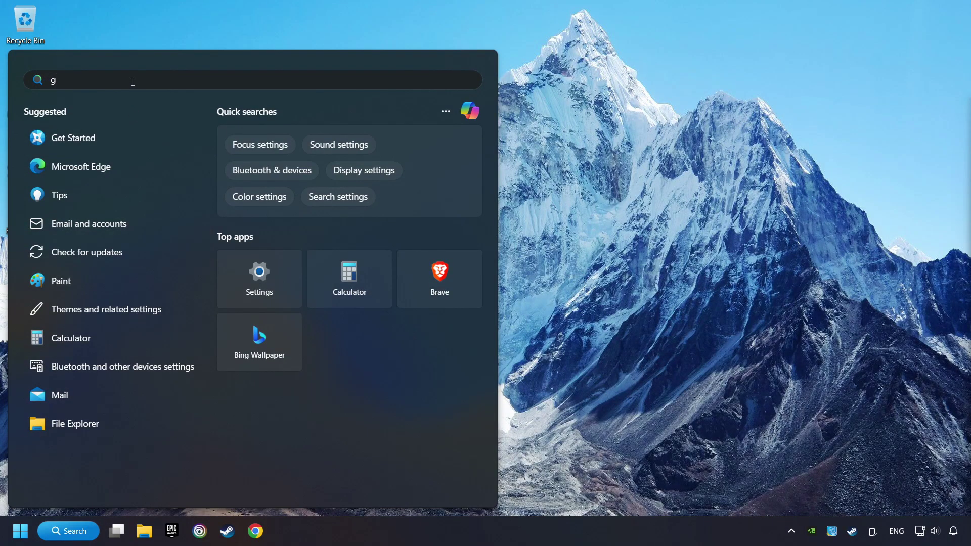
type("ame mode settings")
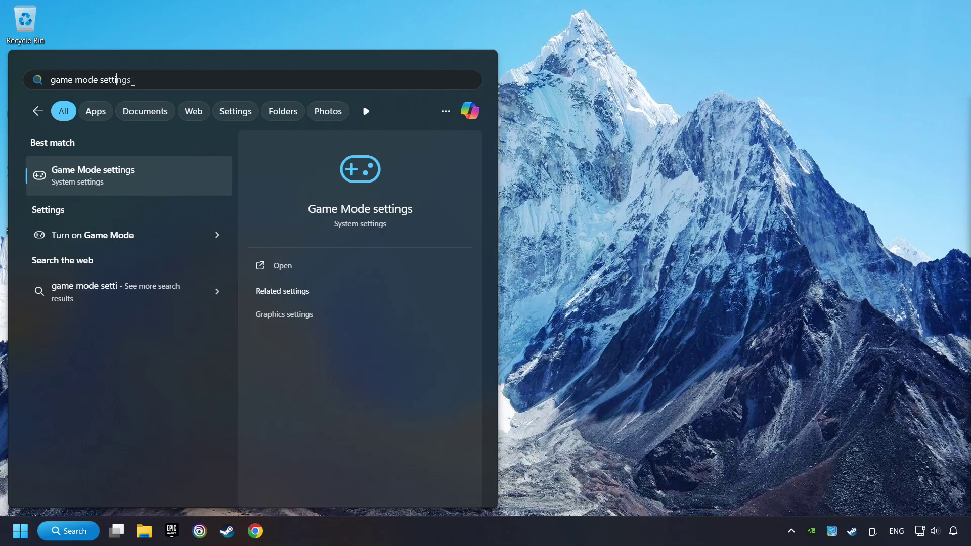
left_click(182, 180)
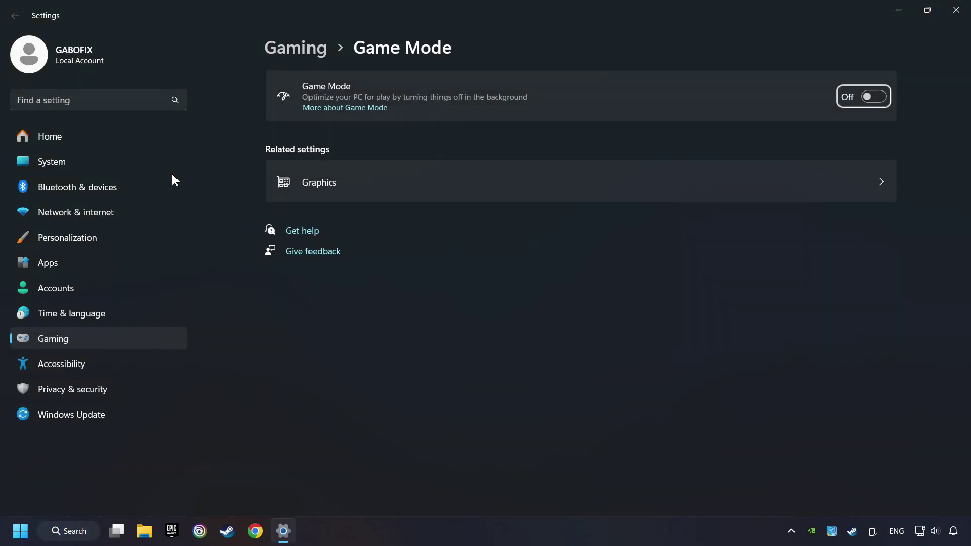
left_click(872, 96)
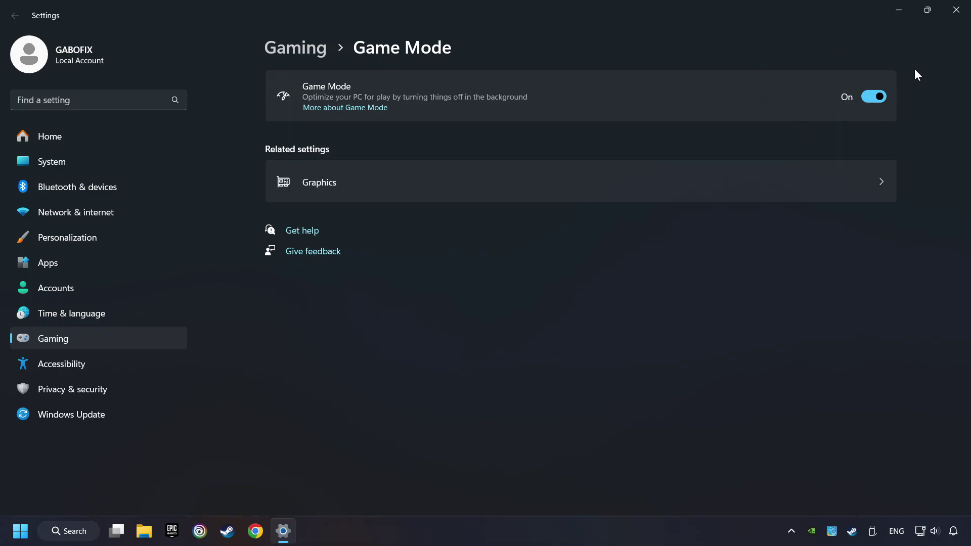
left_click(954, 15)
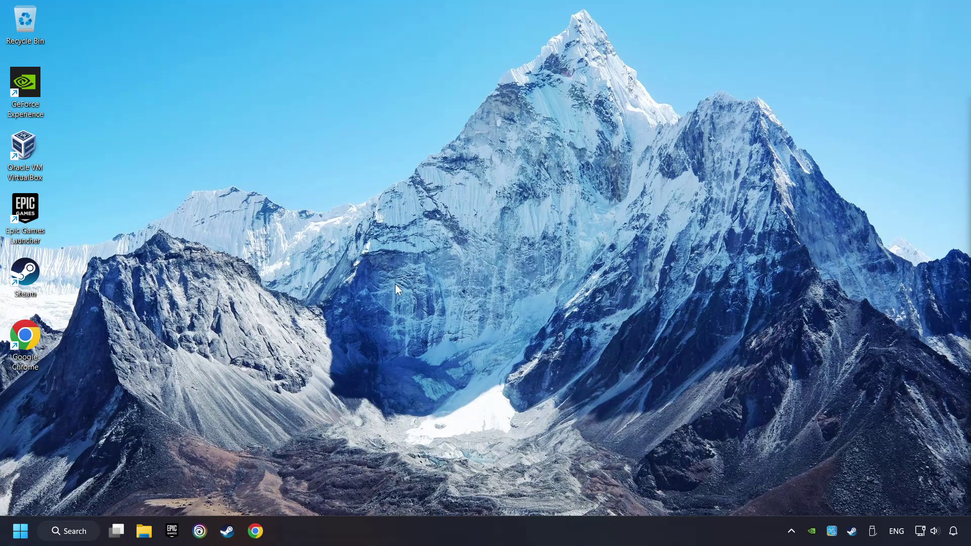
From Storage settings' cleanup recommendations, permanently delete the 115 MB older file.
left_click(71, 531)
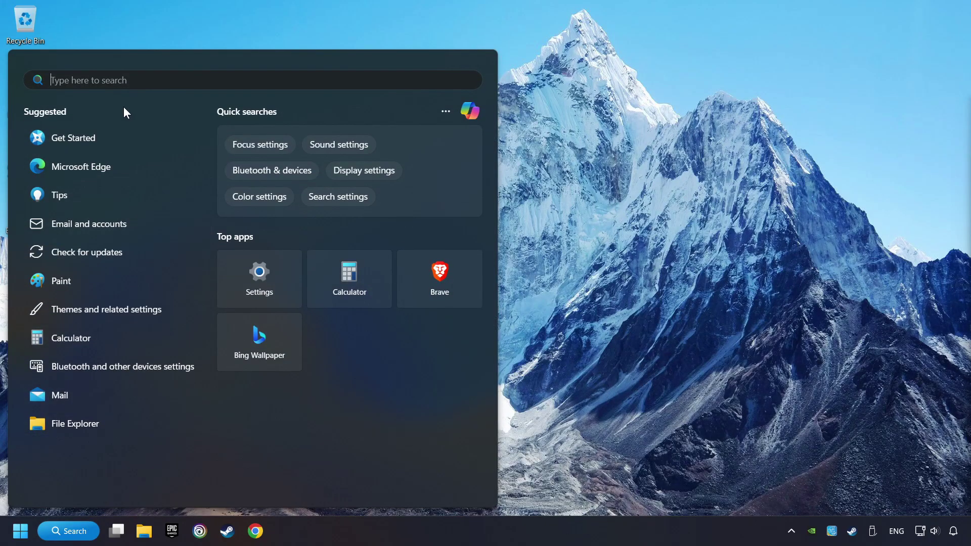
type("storage")
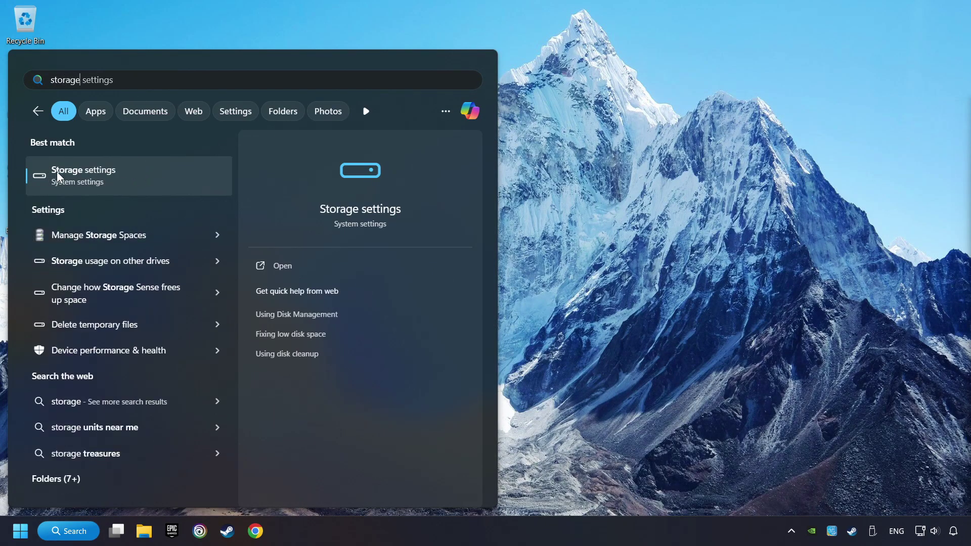
left_click(190, 174)
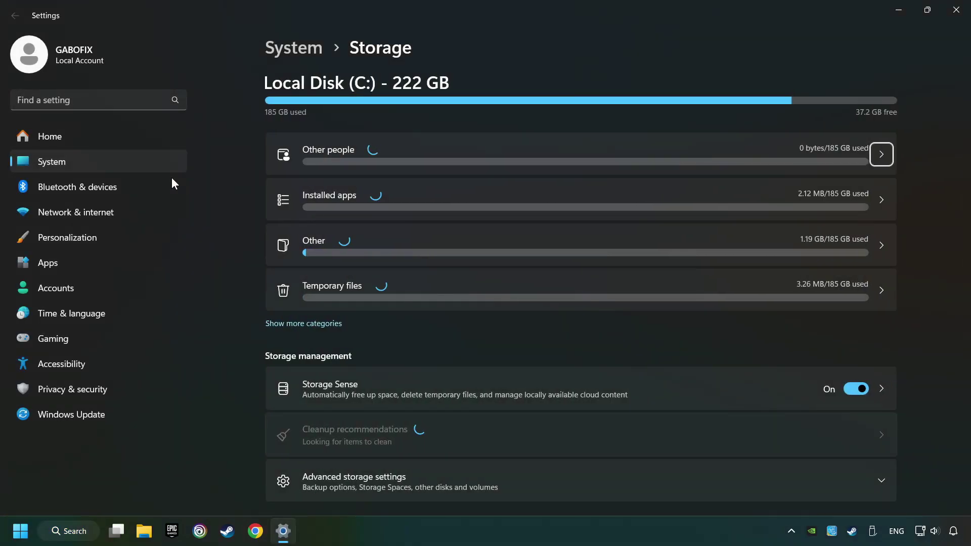
scroll(236, 239, "down", 3)
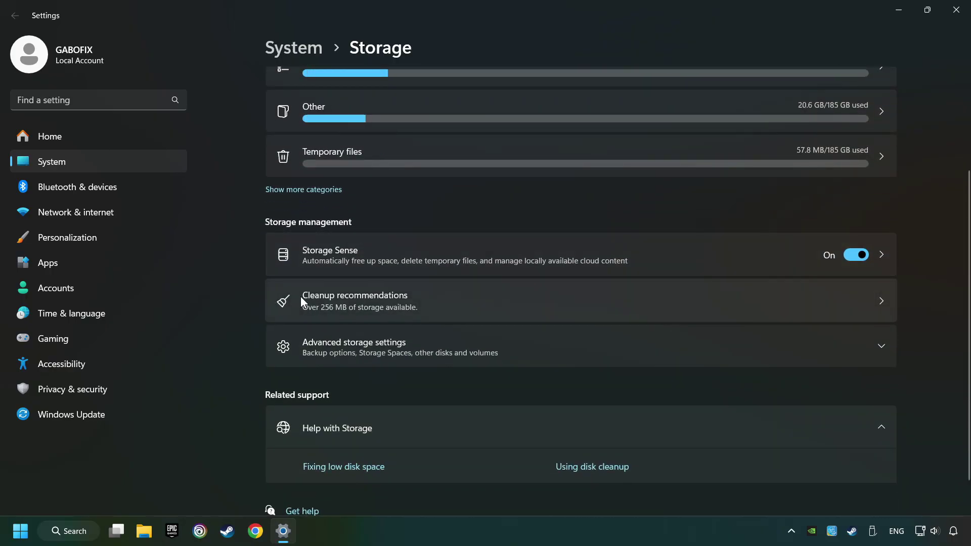
left_click(483, 300)
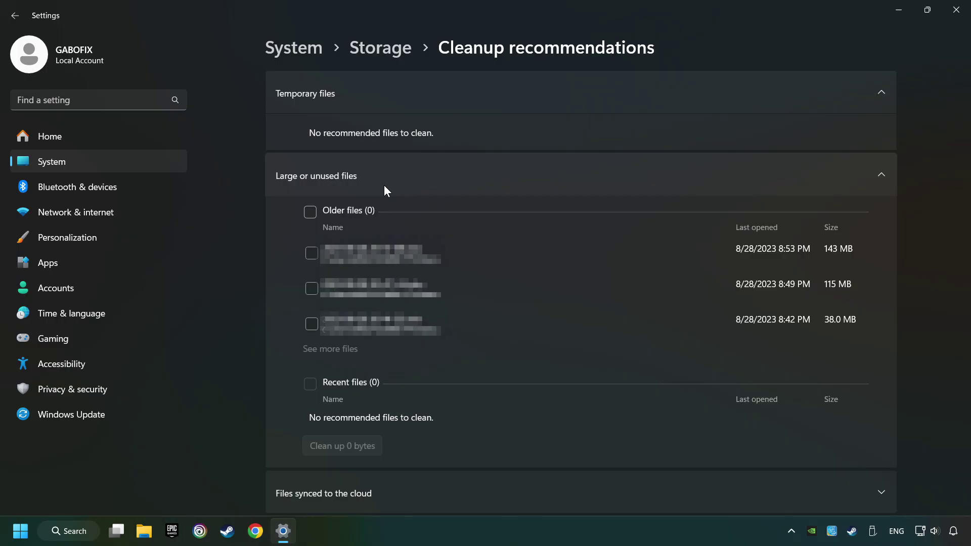
left_click(311, 292)
scroll(354, 349, "down", 2)
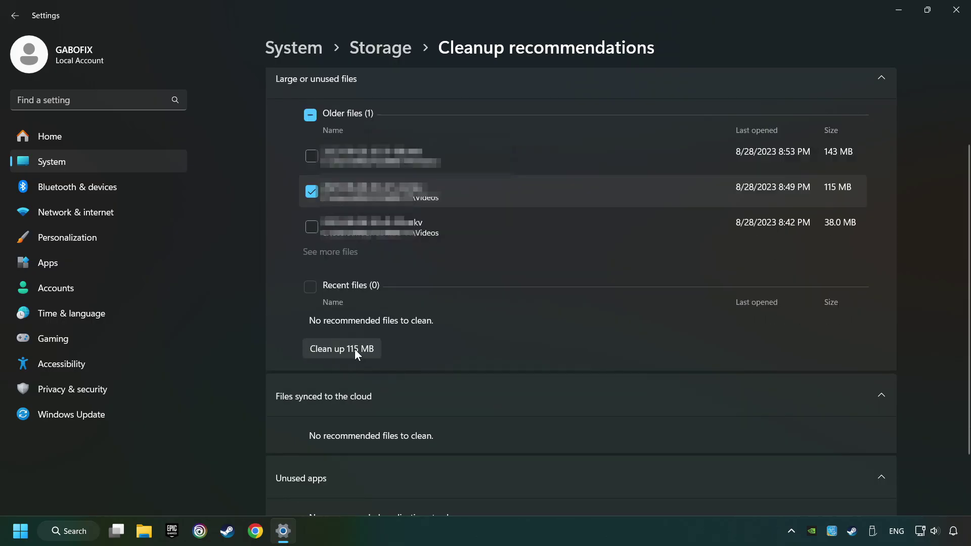
left_click(366, 351)
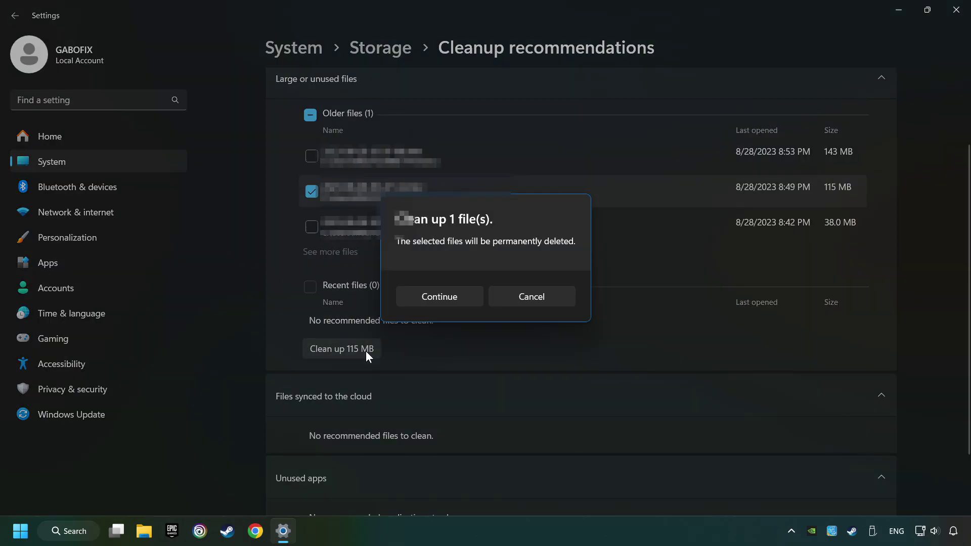
left_click(438, 297)
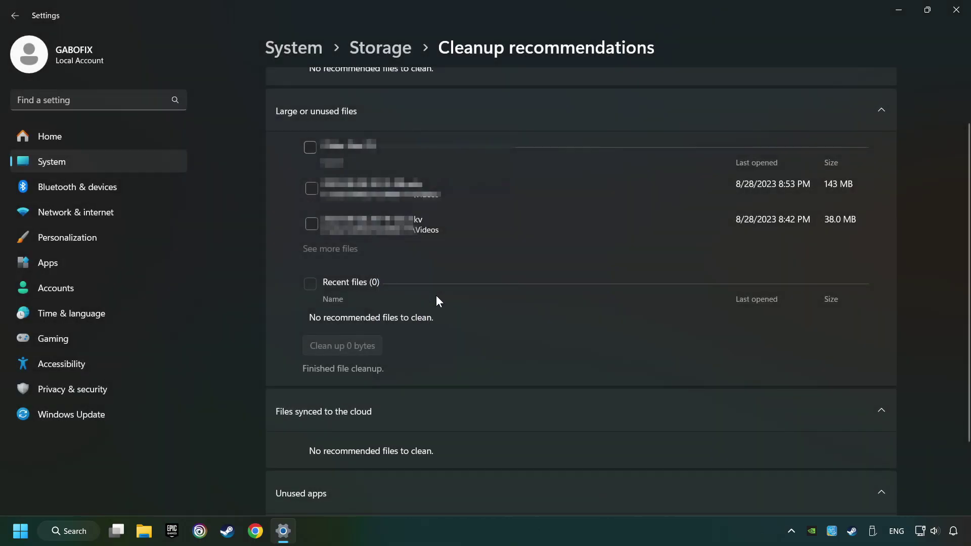
Close Settings, open %temp% and delete all its files, skipping every file still in use.
left_click(955, 20)
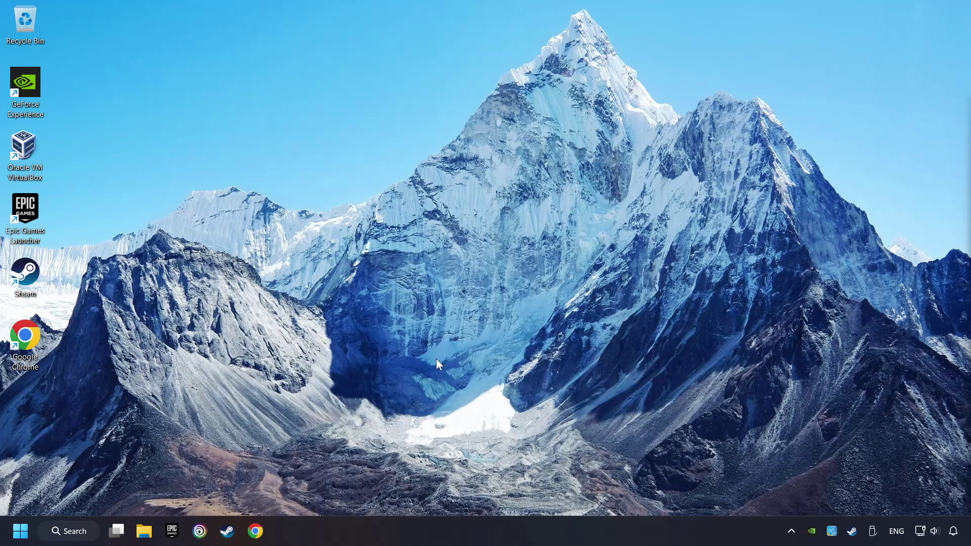
left_click(75, 531)
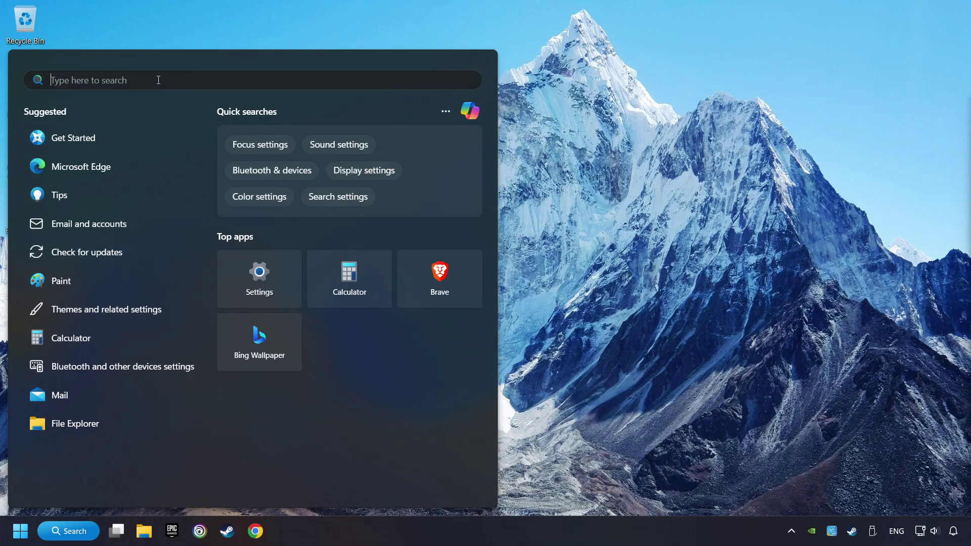
type("%temp")
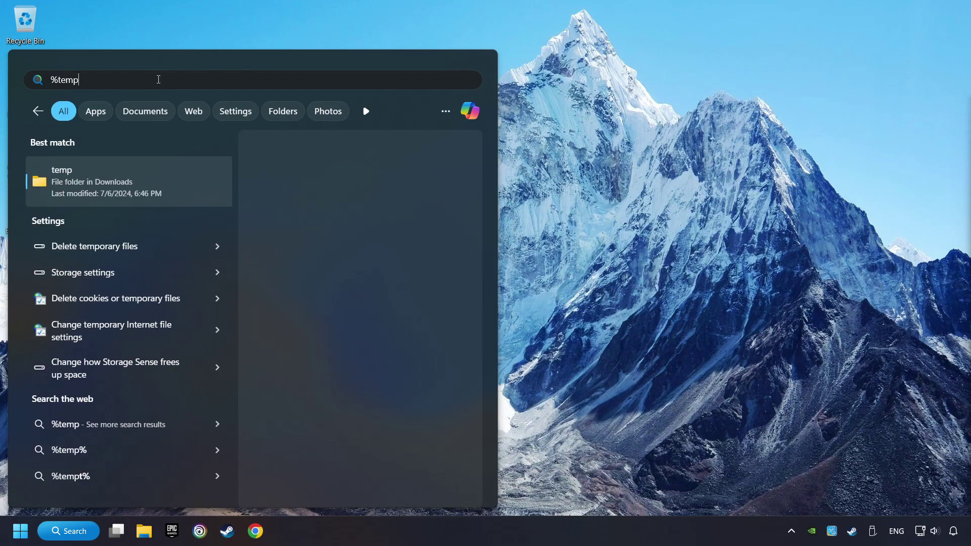
type("%")
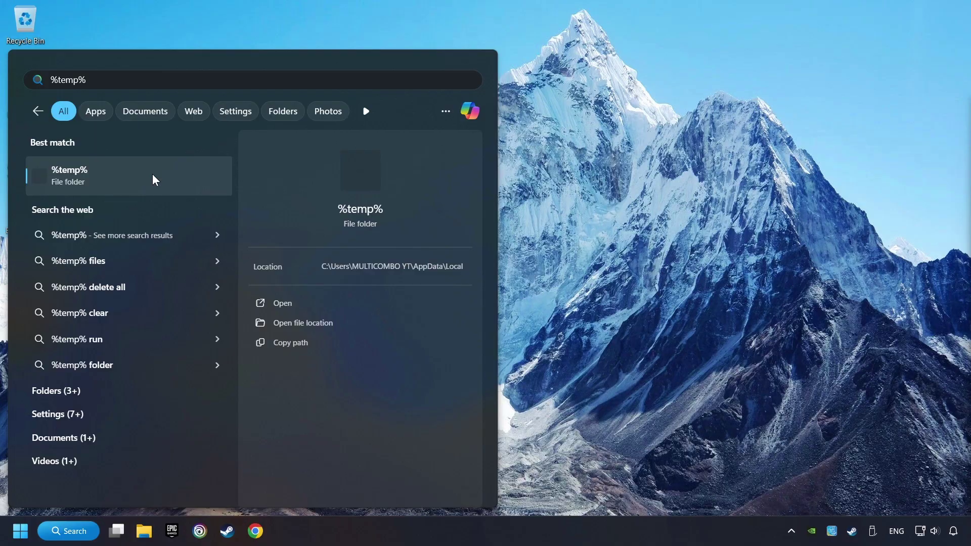
left_click(180, 176)
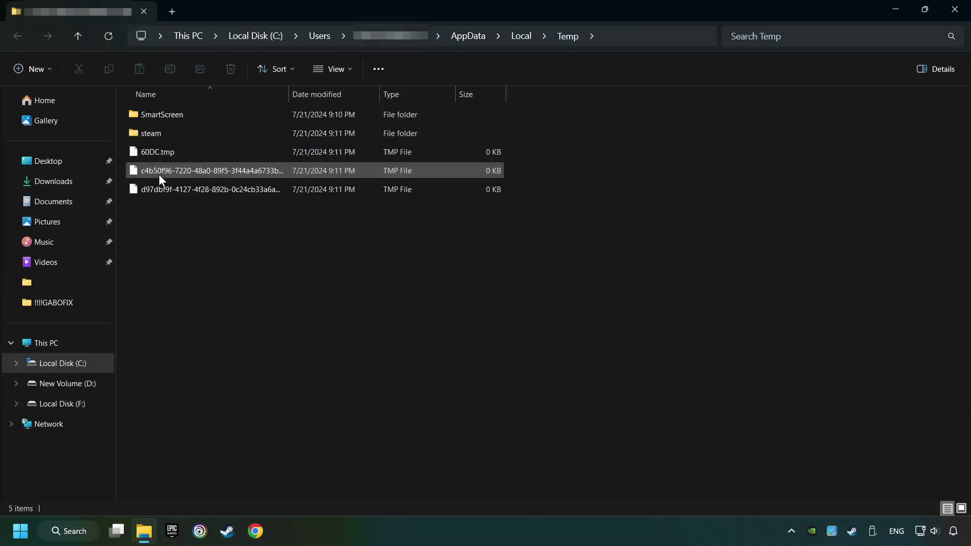
left_click_drag(600, 450, 122, 104)
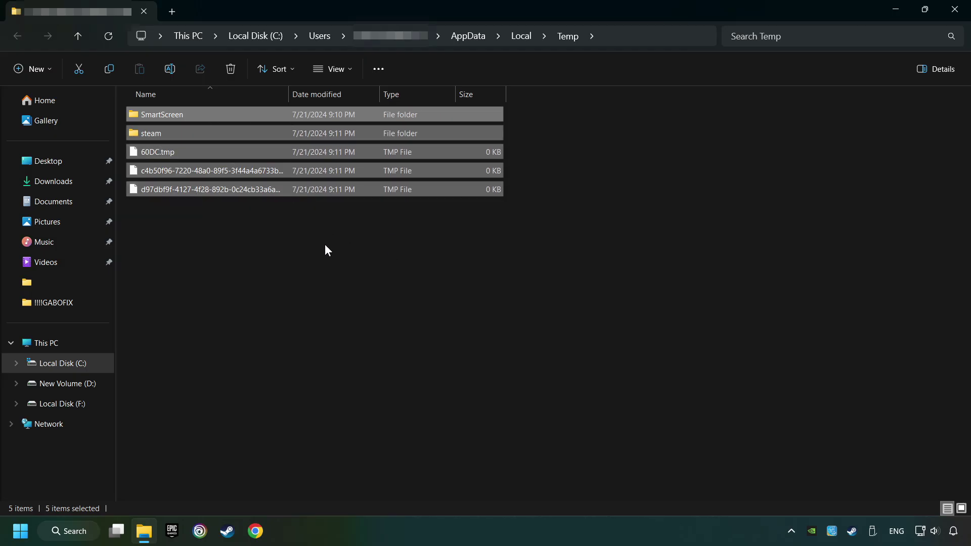
right_click(378, 149)
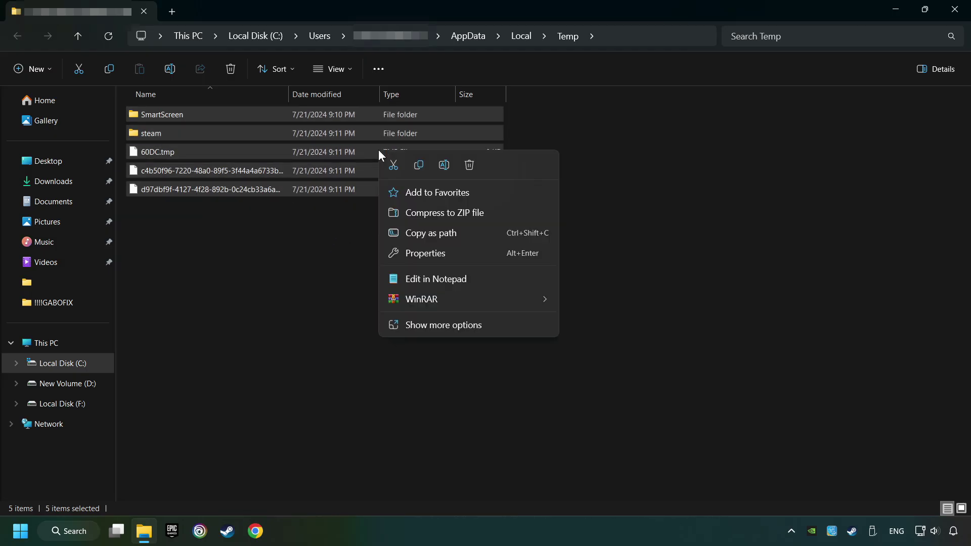
left_click(468, 170)
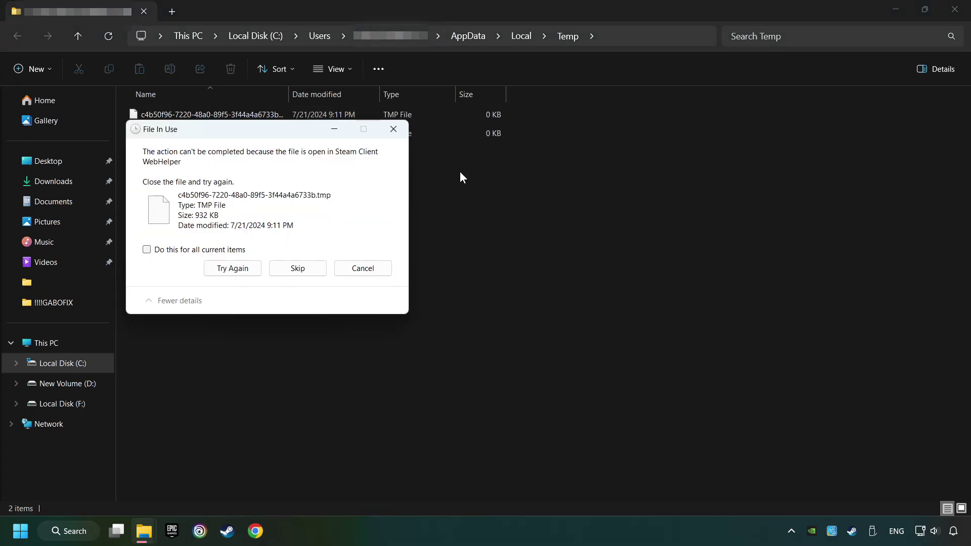
left_click(234, 251)
left_click(299, 268)
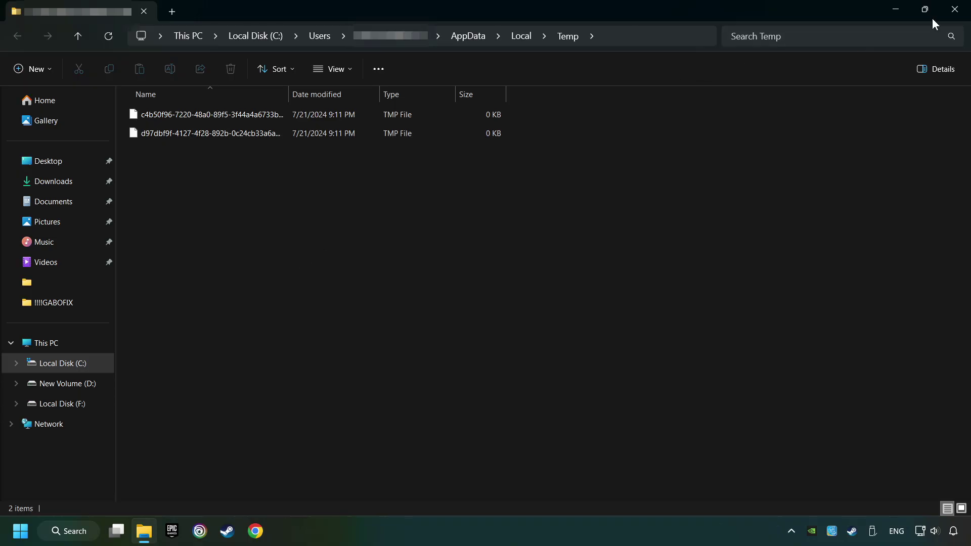
Close File Explorer and empty the Recycle Bin from the desktop.
left_click(954, 13)
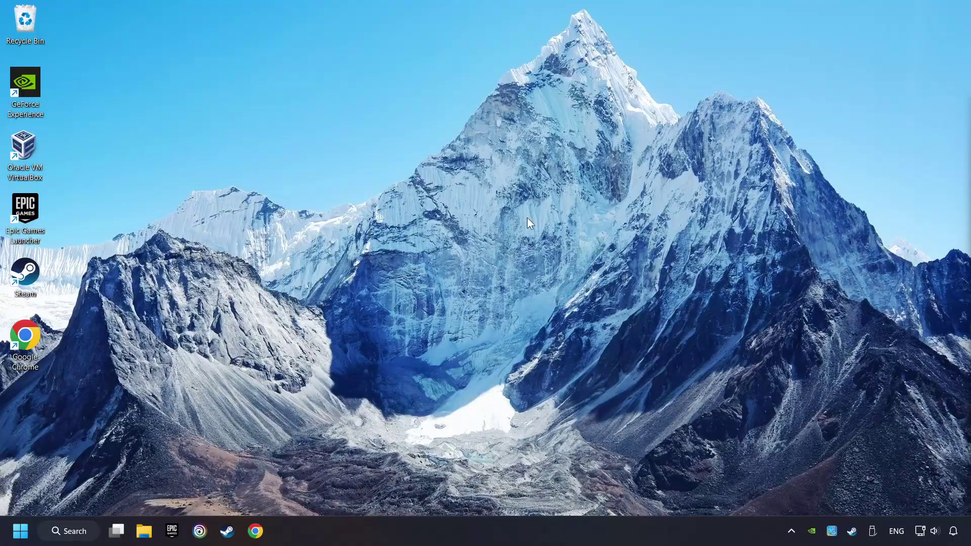
right_click(24, 23)
left_click(52, 85)
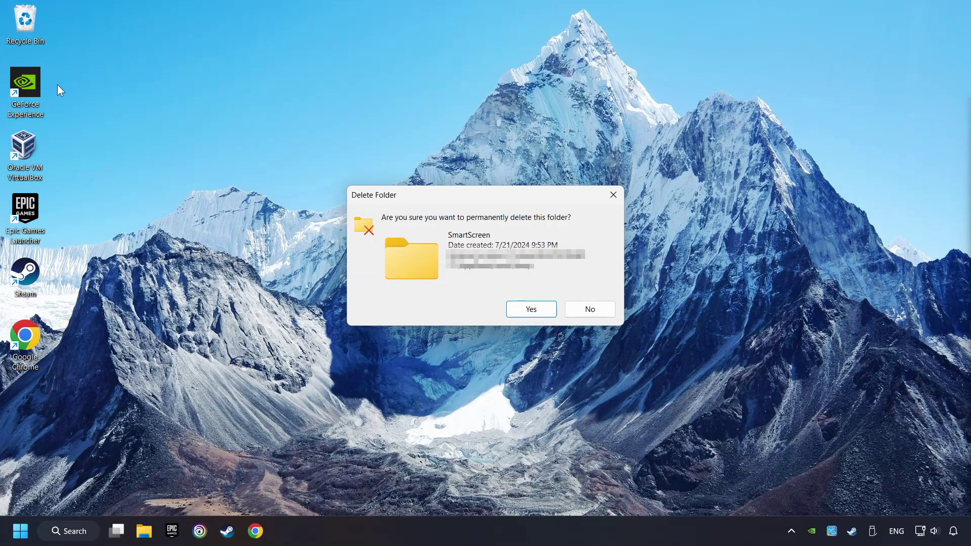
left_click(531, 309)
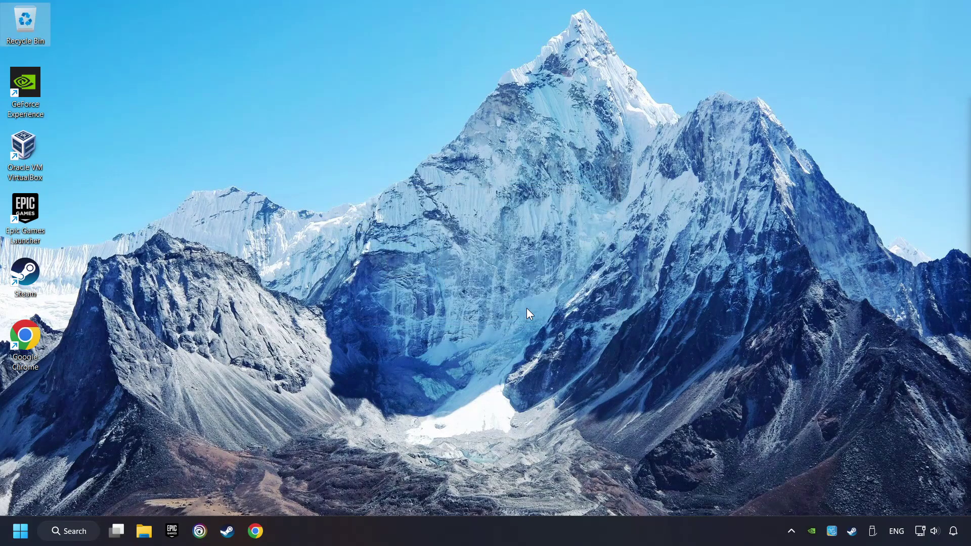
left_click(456, 256)
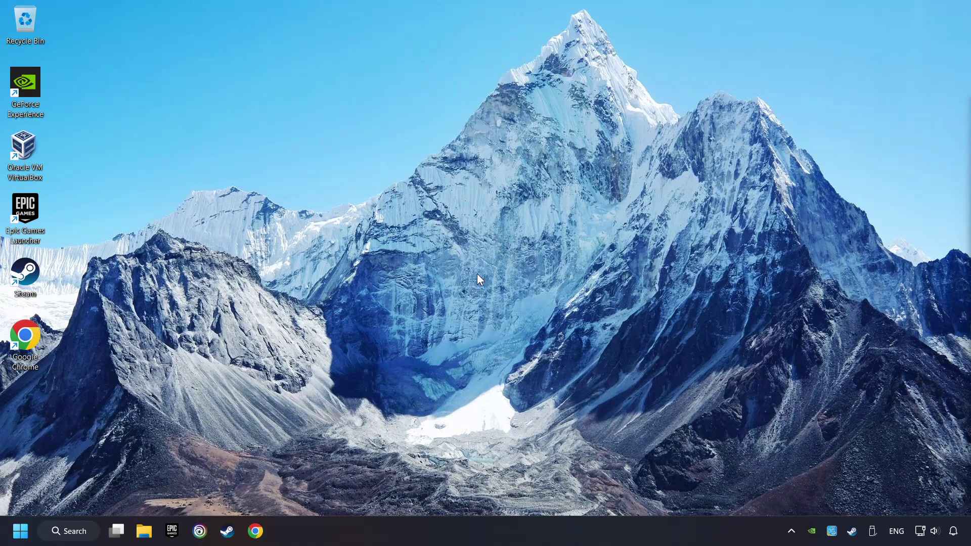
Open Device Manager and expand Display adapters to list the graphics cards.
left_click(70, 531)
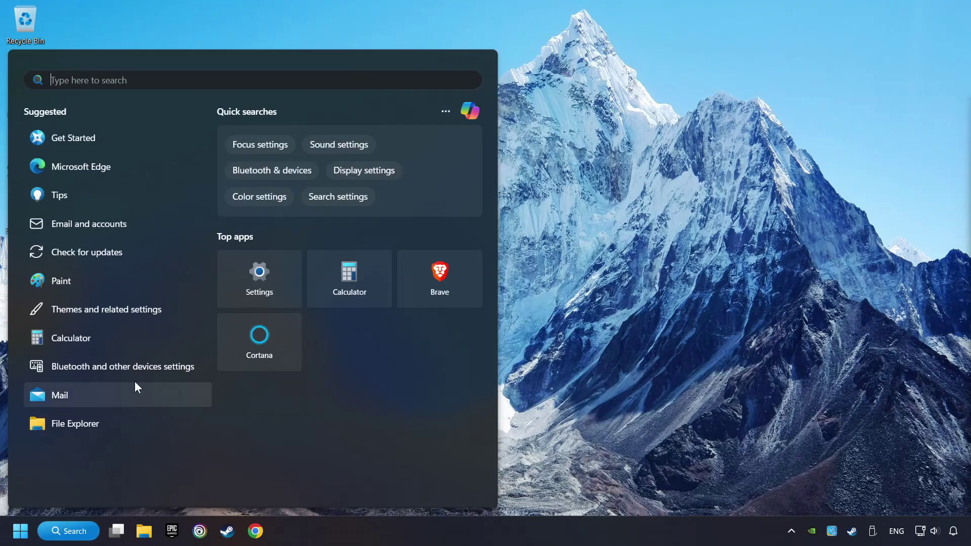
type("device ")
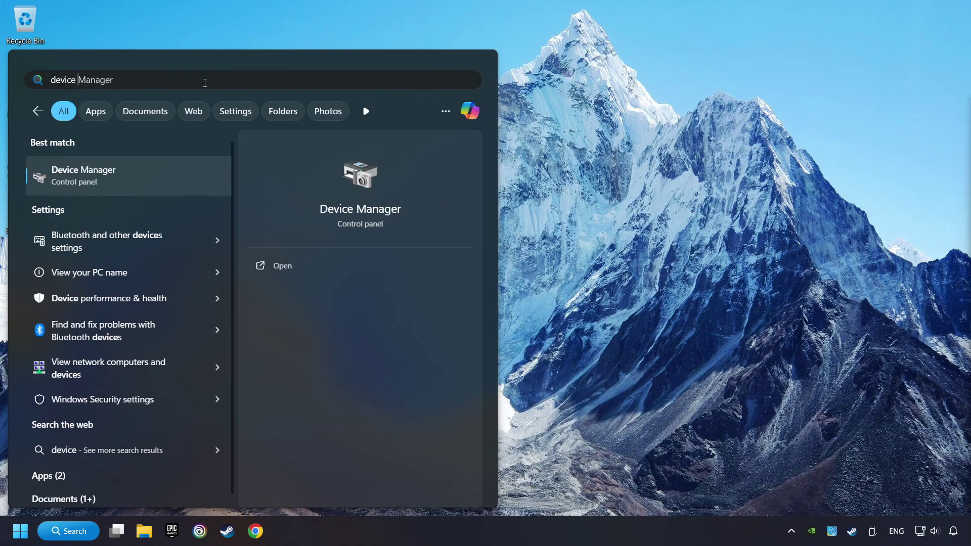
type("manager")
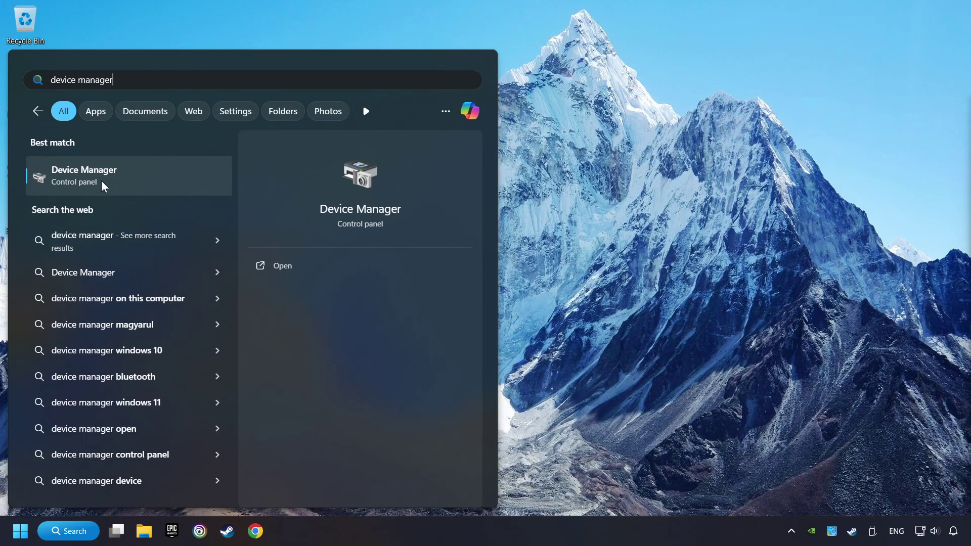
left_click(198, 177)
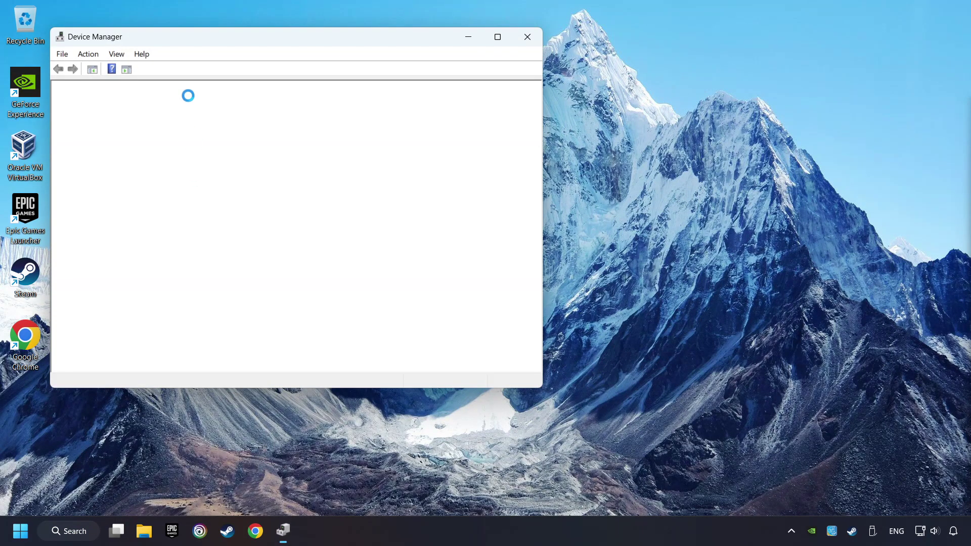
left_click_drag(188, 51, 369, 92)
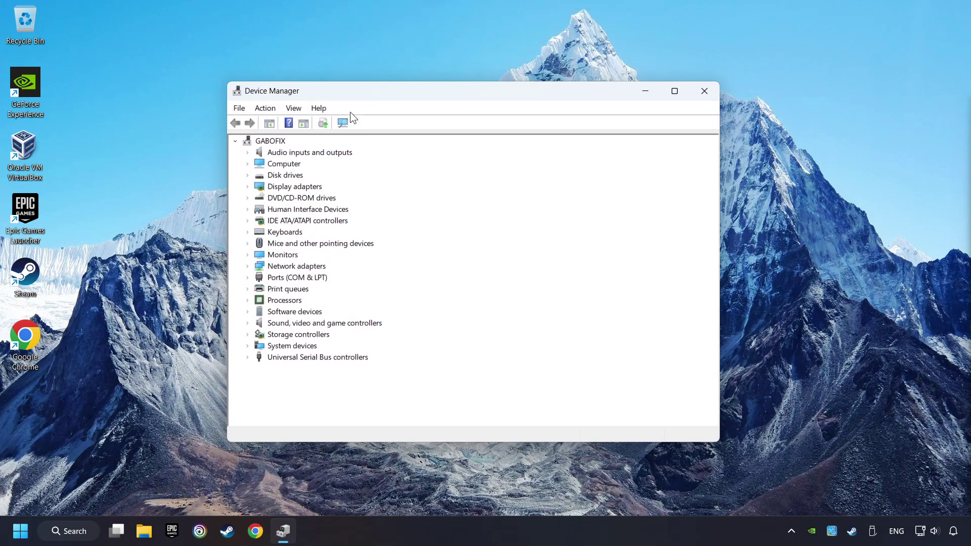
left_click(260, 188)
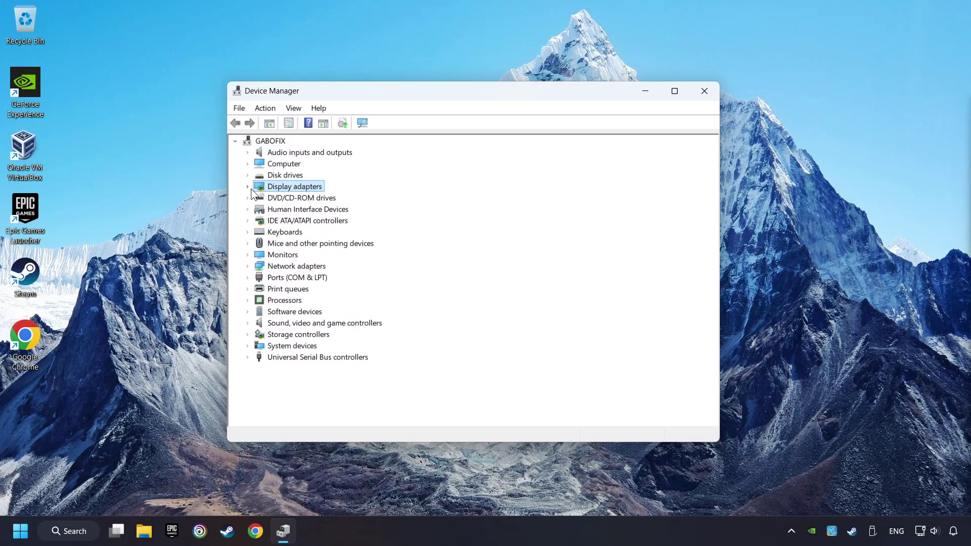
left_click(250, 189)
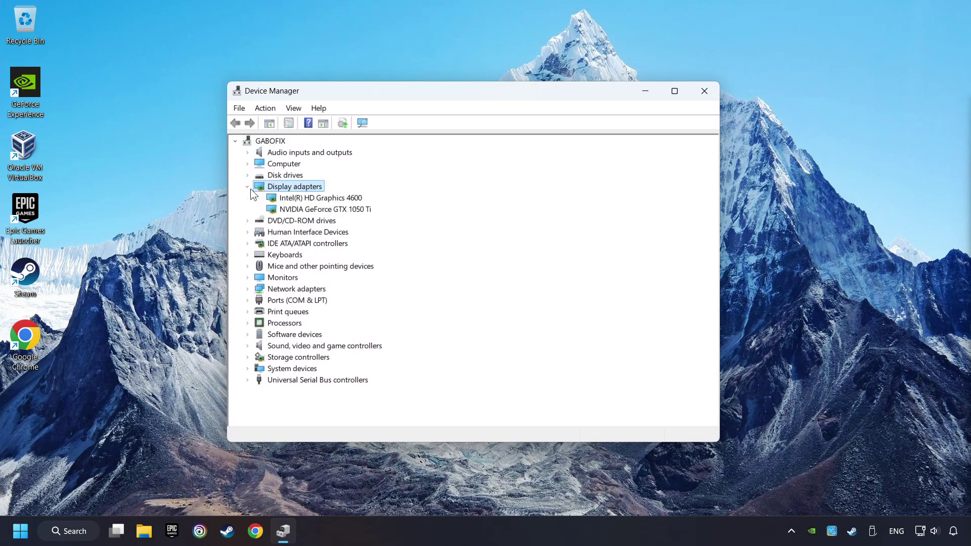
Search automatically for a newer NVIDIA GeForce GTX 1050 Ti driver, then close Device Manager.
left_click(271, 209)
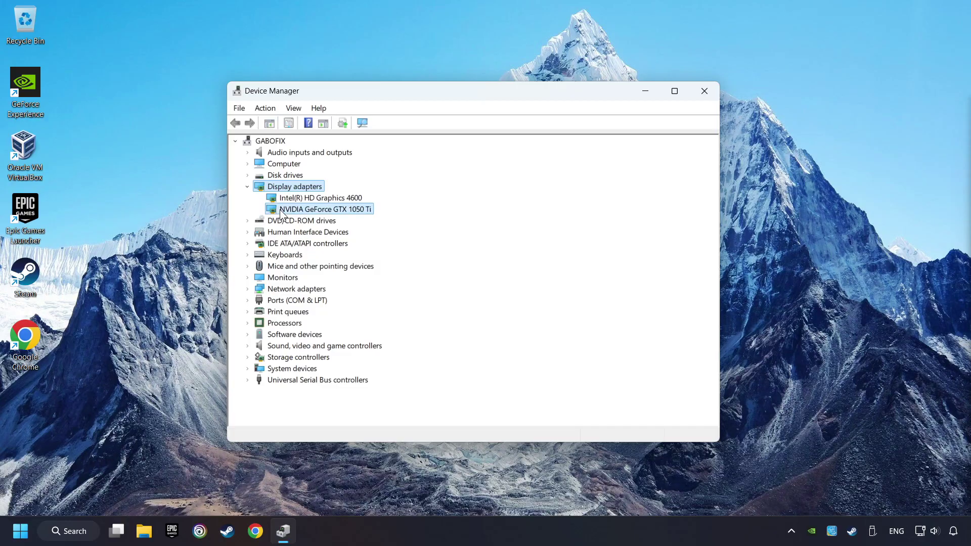
right_click(340, 208)
left_click(449, 217)
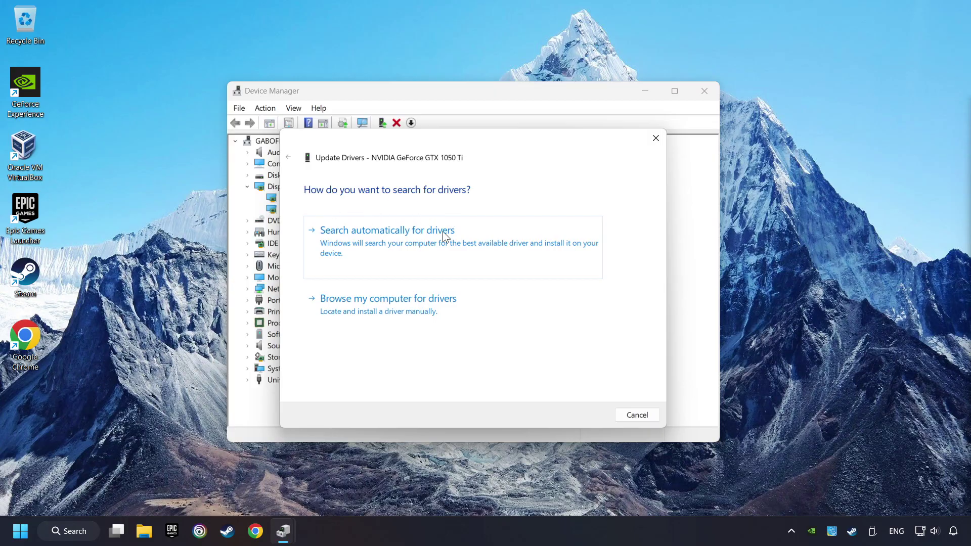
left_click(410, 242)
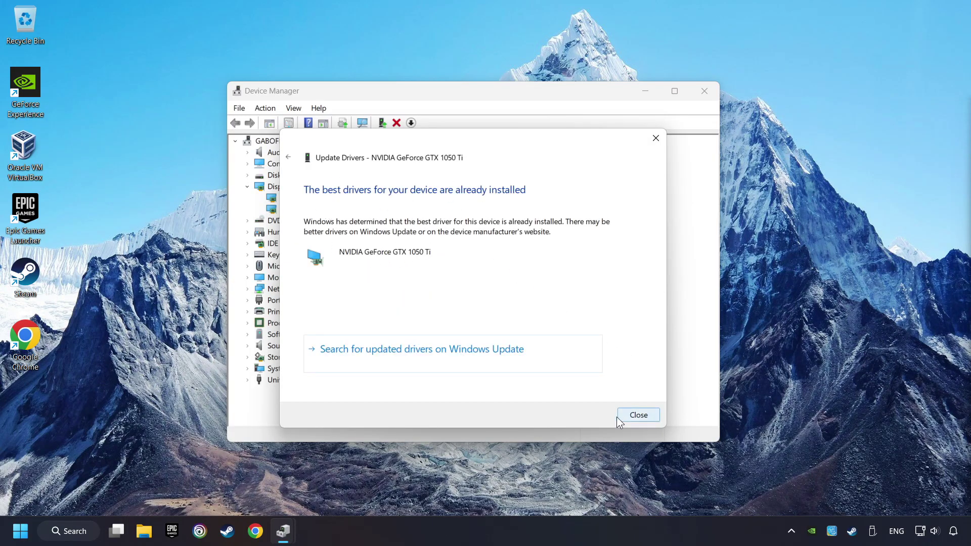
left_click(639, 414)
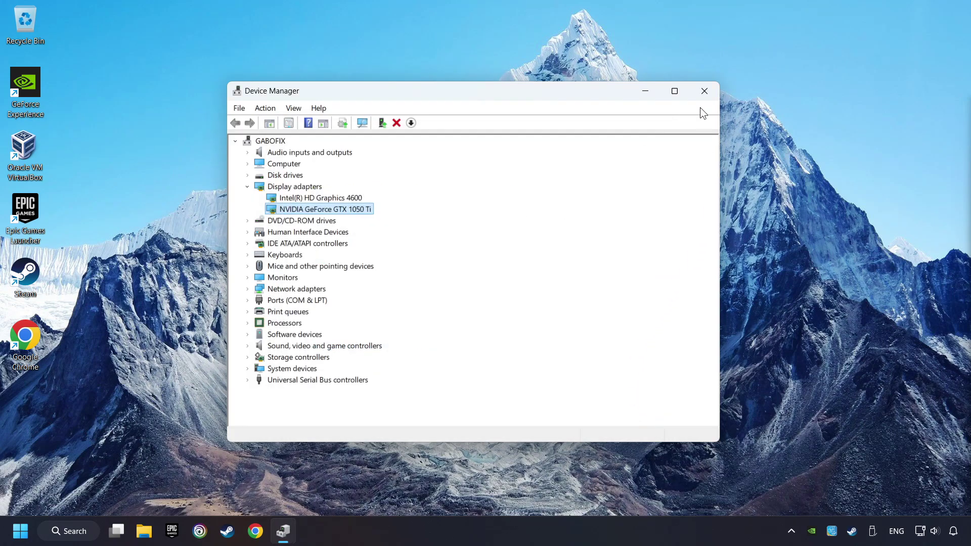
left_click(704, 92)
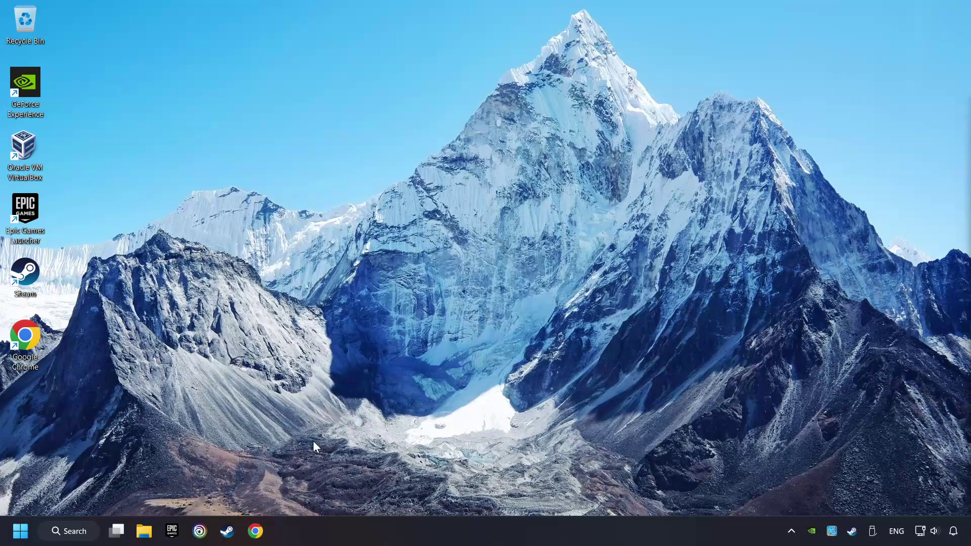
In Chrome, search 'nvidia geforce driver down' and open the official GeForce Drivers page.
left_click(251, 539)
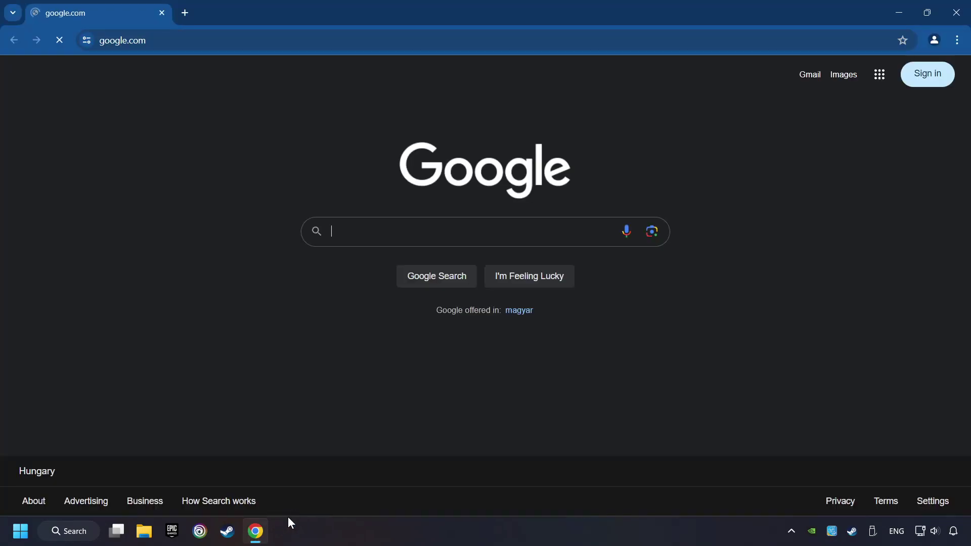
left_click(553, 232)
type("nv")
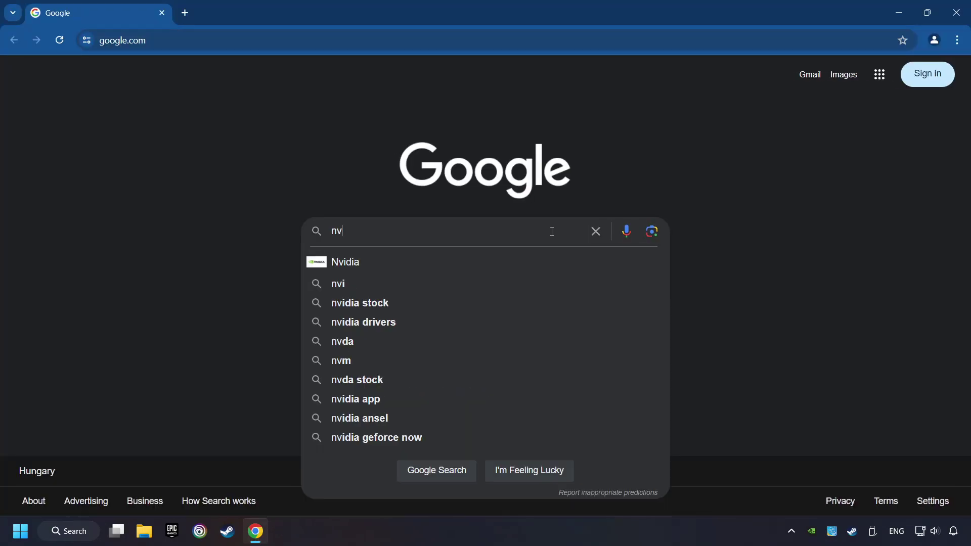
type("idia geforce driver download")
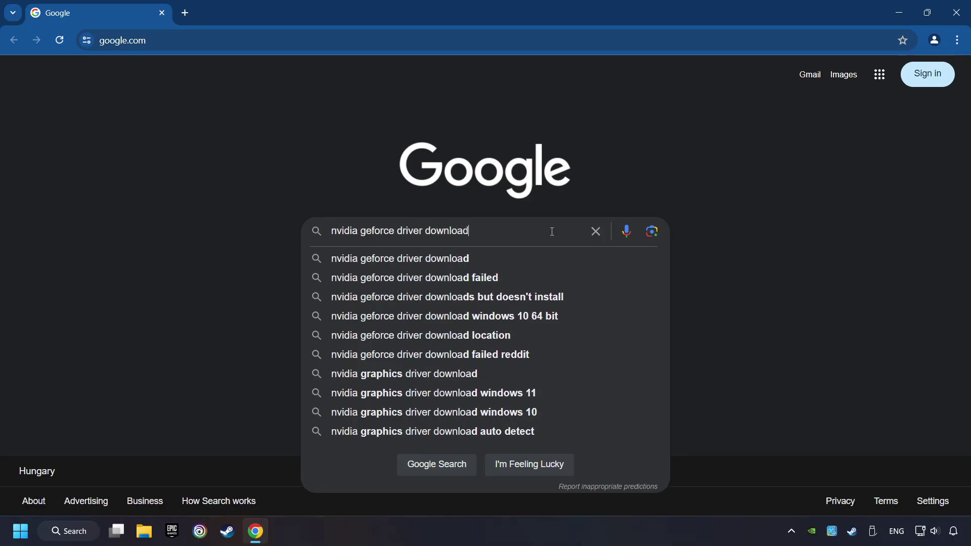
key("Return")
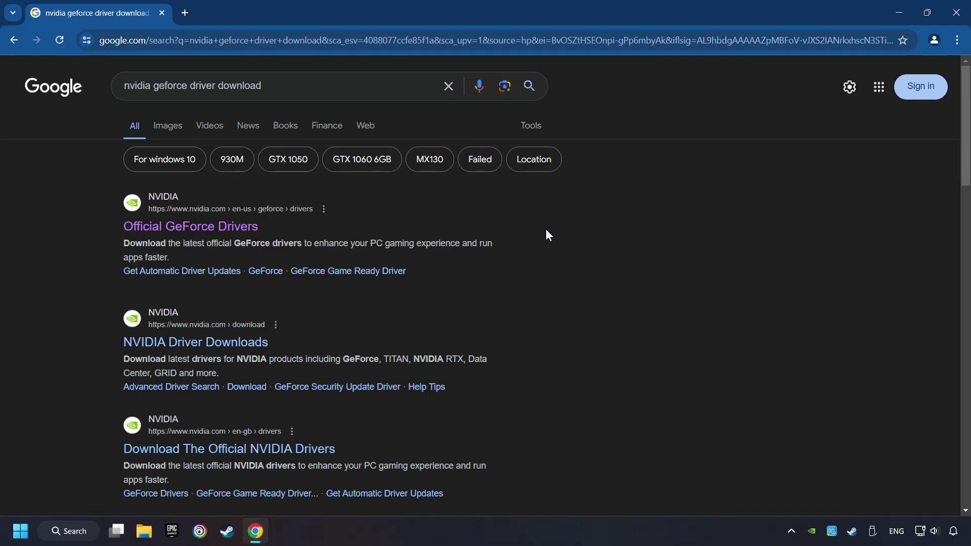
left_click(206, 227)
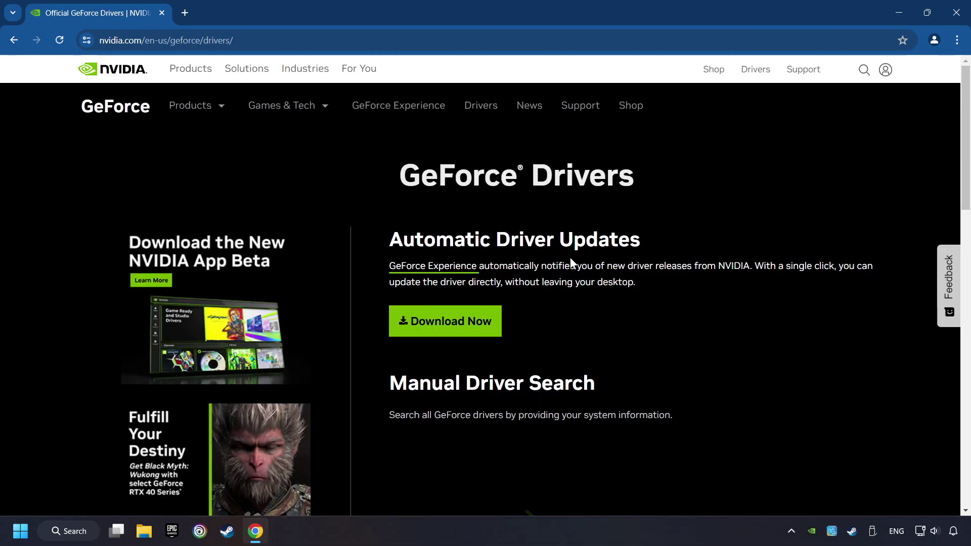
Download GeForce_Experience_v3.28.0.417.exe and launch it from Chrome's downloads list.
left_click(457, 334)
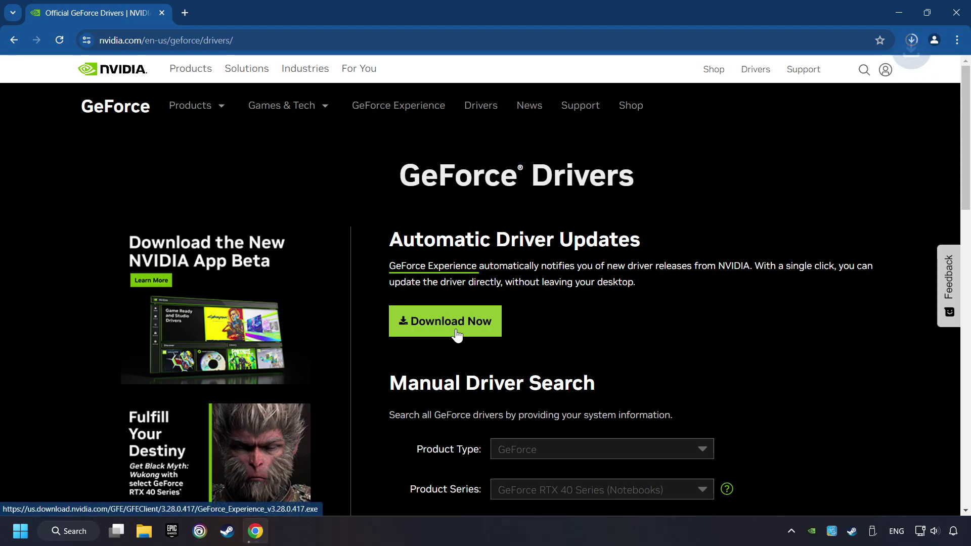
left_click(911, 39)
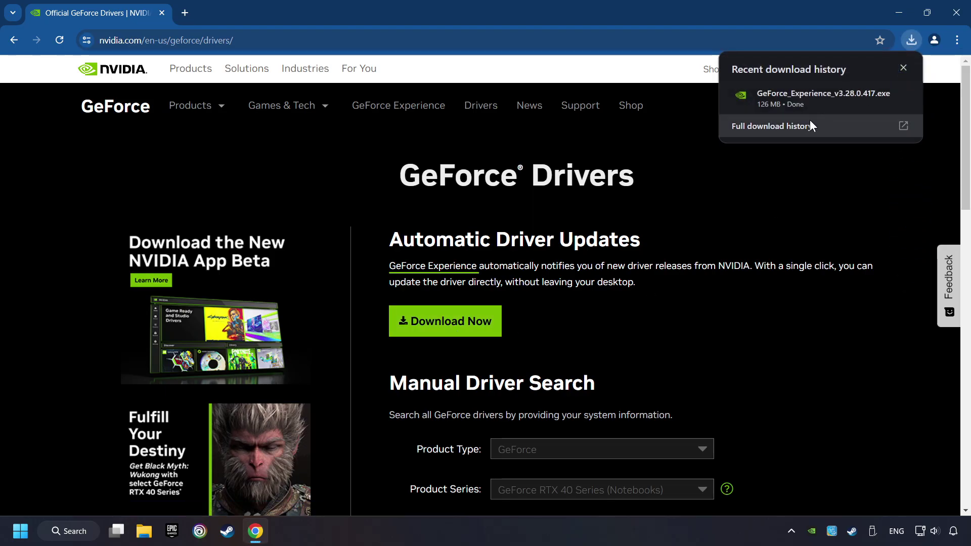
left_click(828, 104)
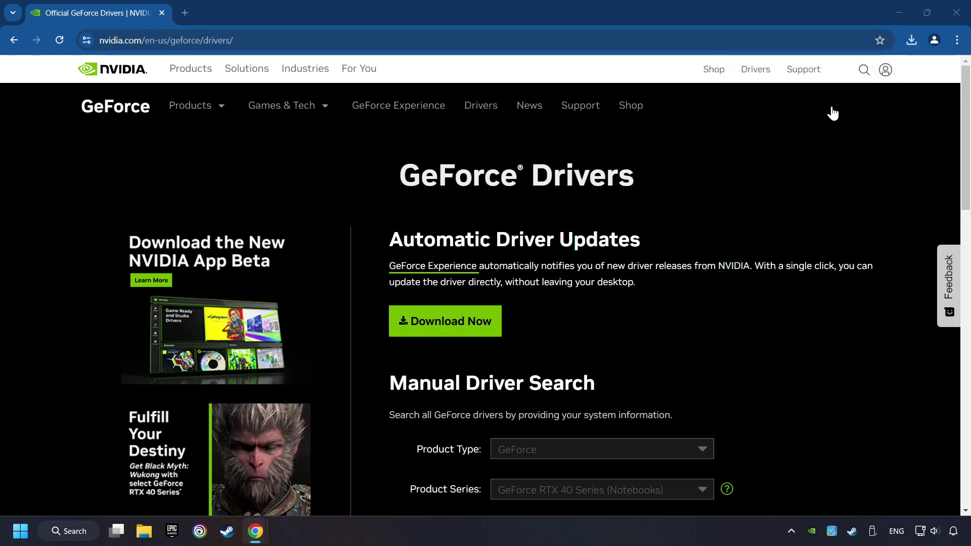
Agree and install GeForce Experience 3.28.0.417, then close the release-notes browser window.
left_click(957, 13)
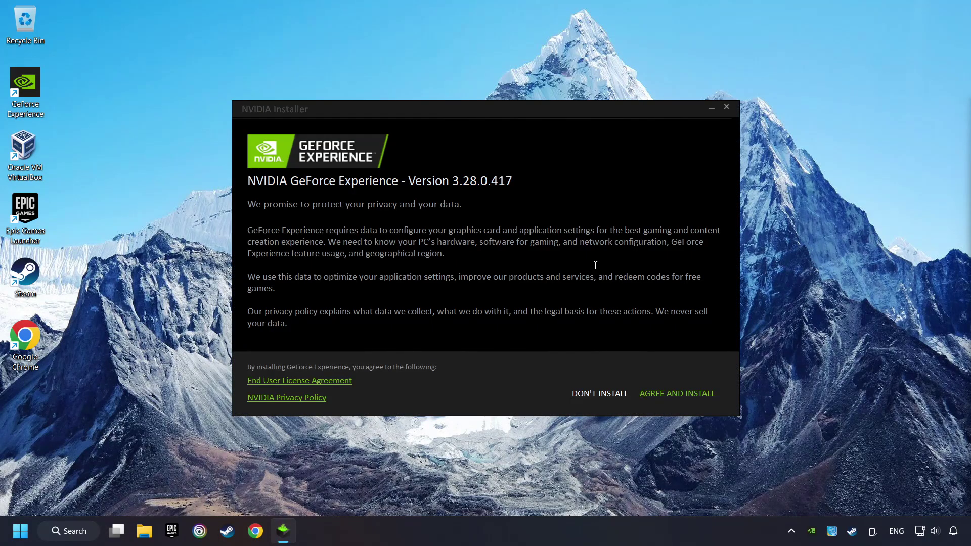
left_click(693, 399)
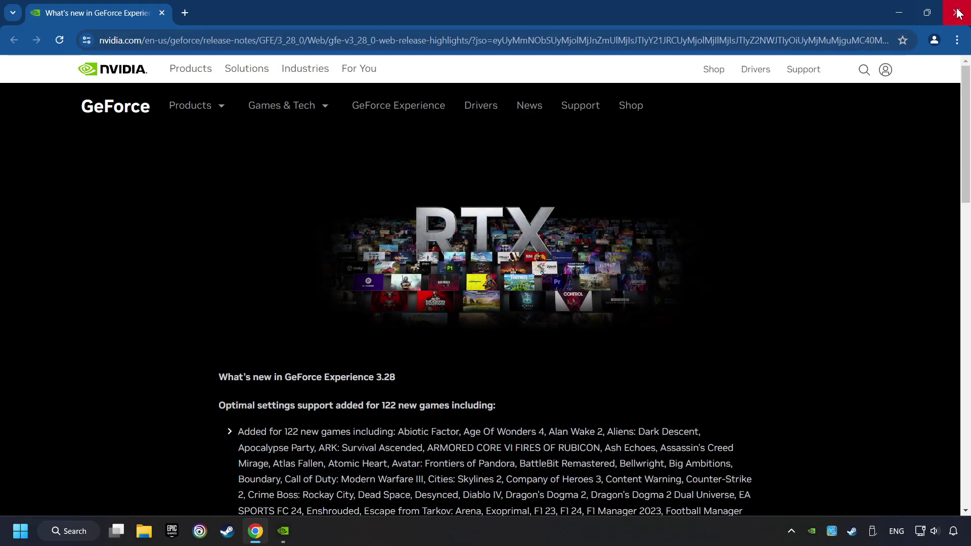
left_click(958, 14)
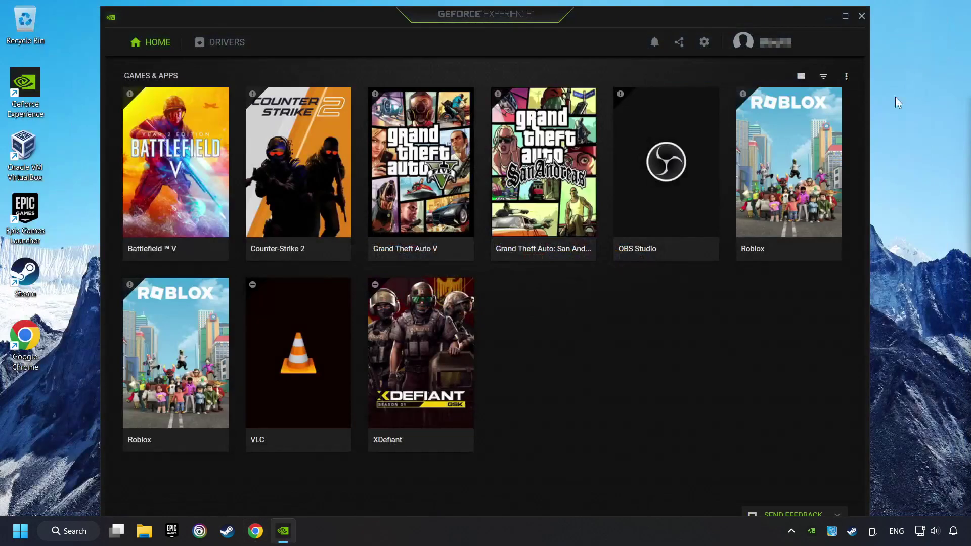
Check for driver updates, confirming Game Ready Driver 556.12 is latest, then close GeForce Experience.
left_click(222, 50)
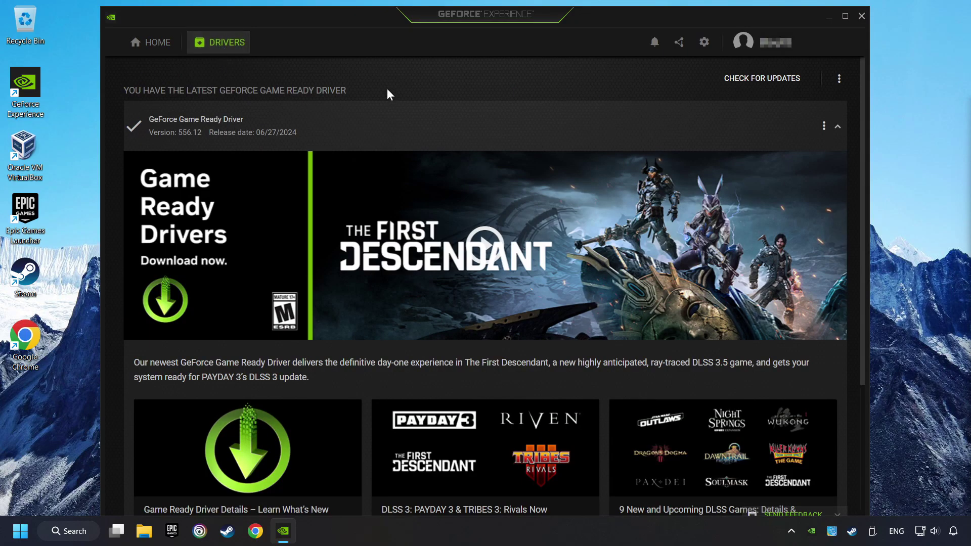
left_click(755, 88)
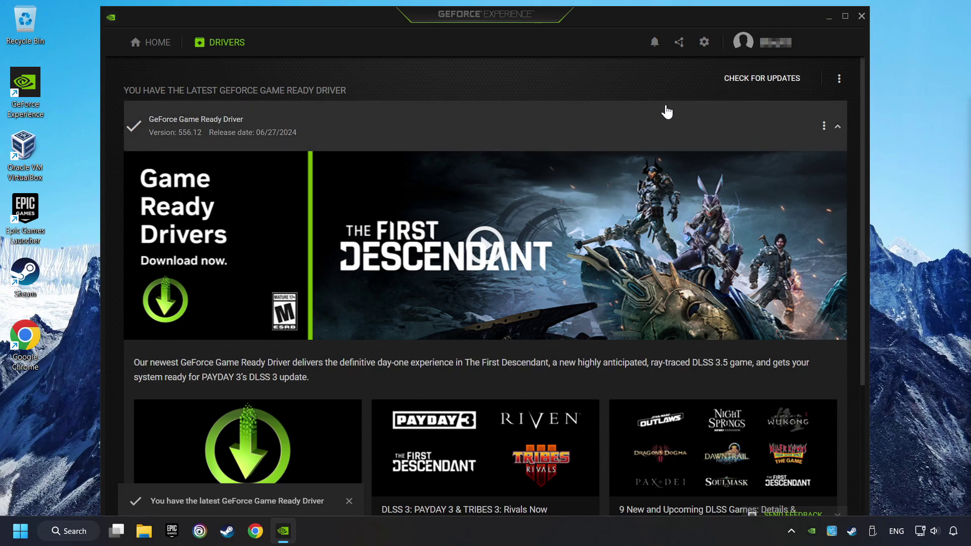
left_click(861, 16)
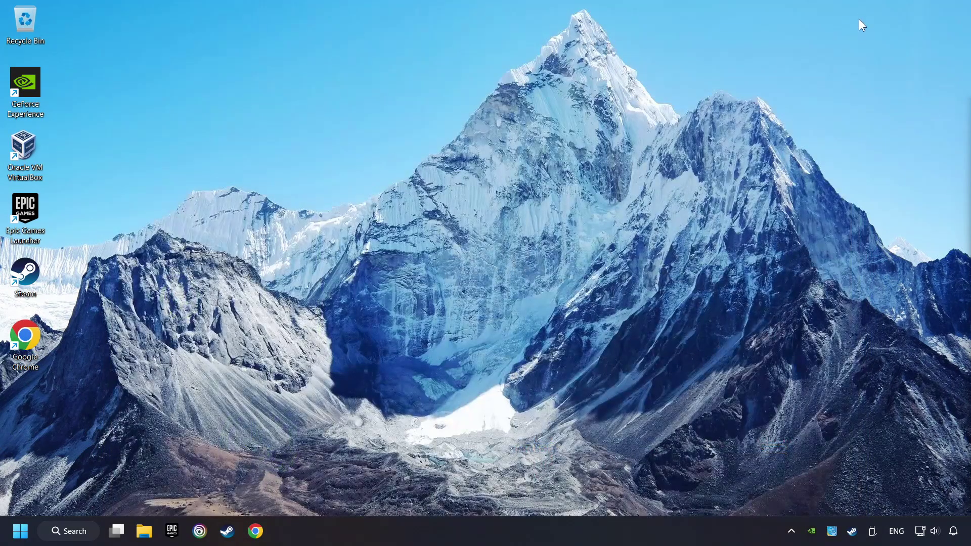
Search 'graphics settings' and open the Graphics page, cancelling the Browse dialog without adding an app.
left_click(81, 532)
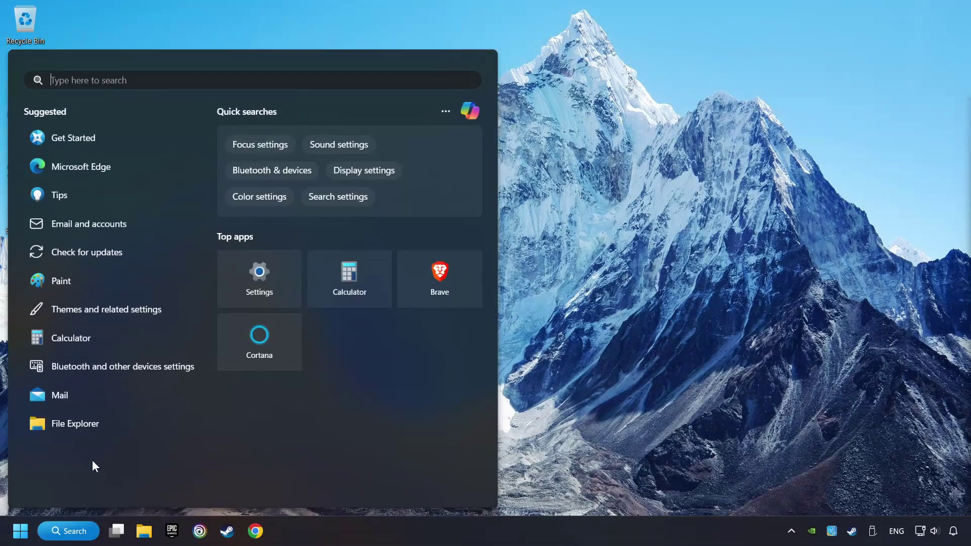
type("g")
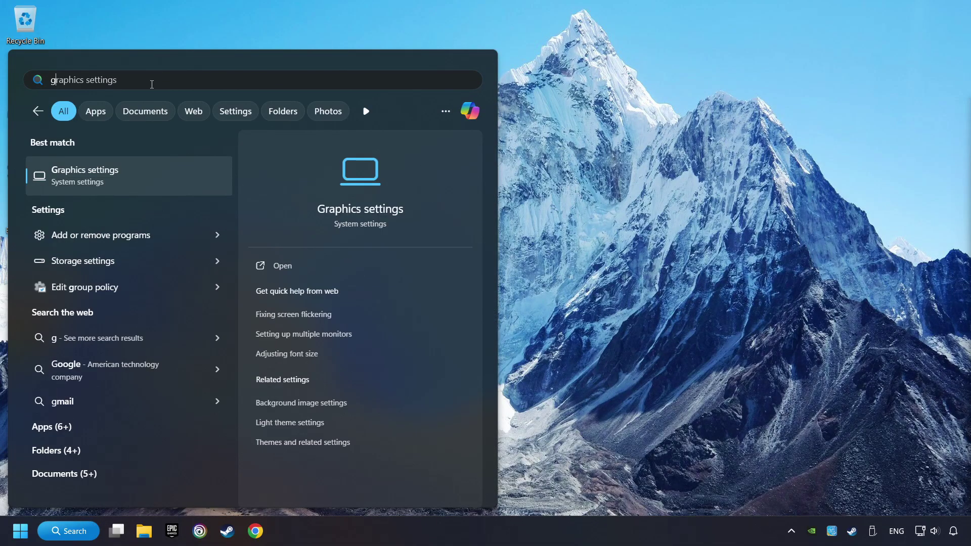
type("raphics sett")
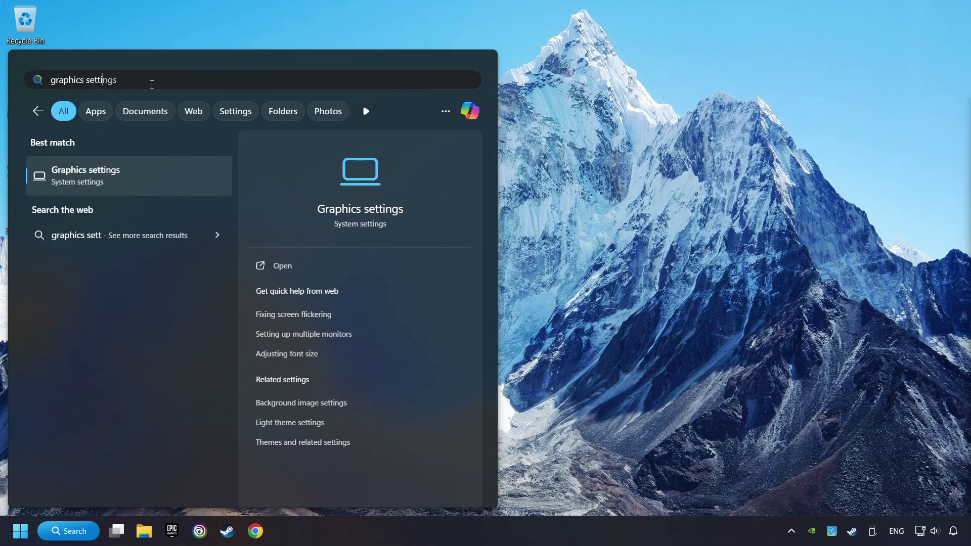
type("ings")
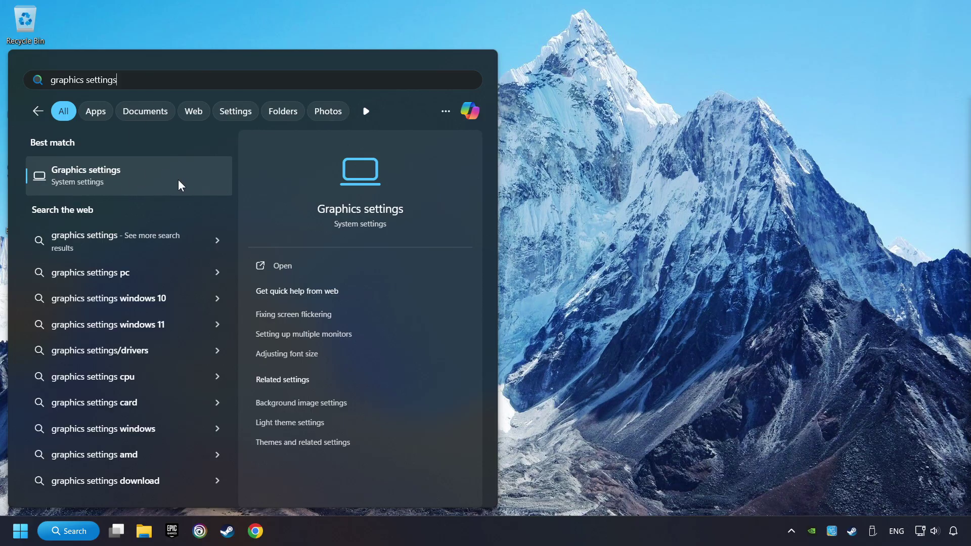
left_click(192, 183)
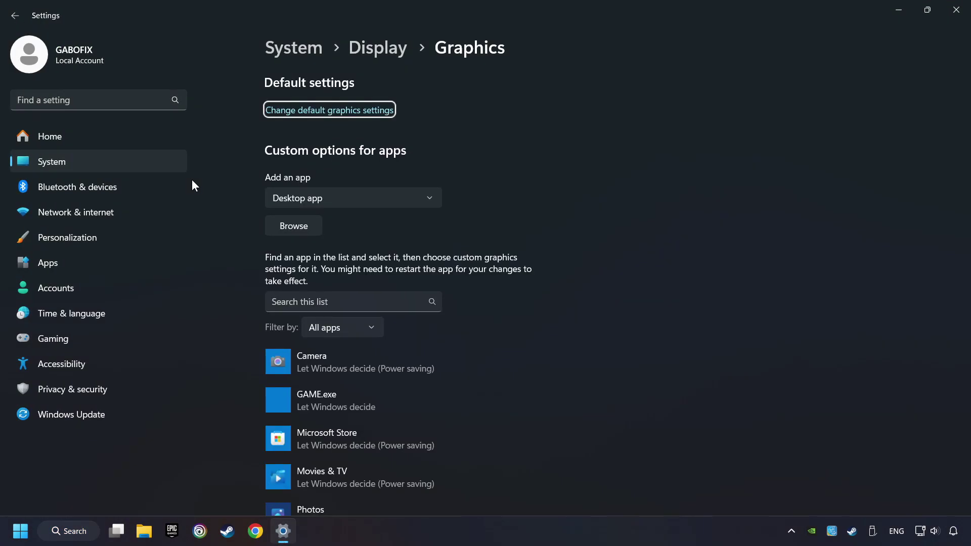
scroll(235, 199, "down", 3)
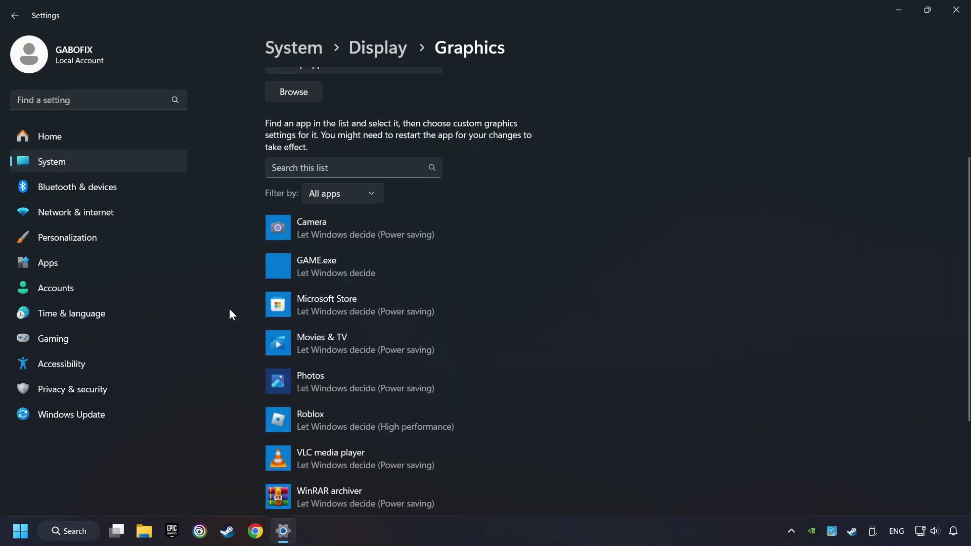
scroll(229, 308, "up", 2)
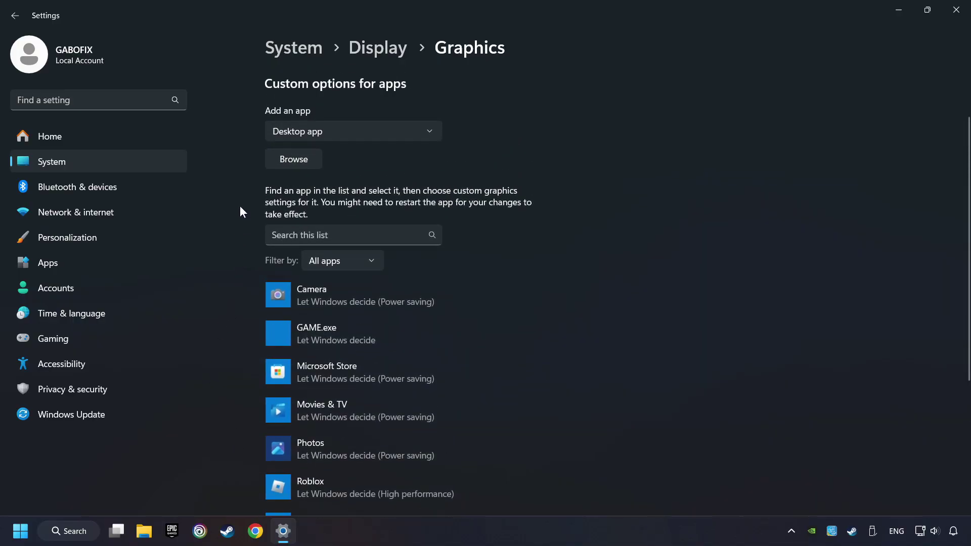
left_click(303, 161)
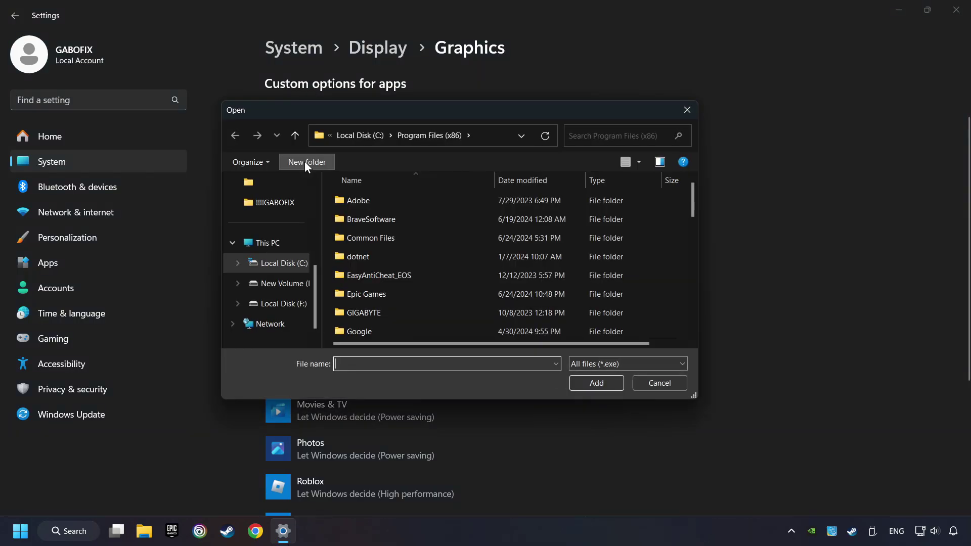
left_click(688, 110)
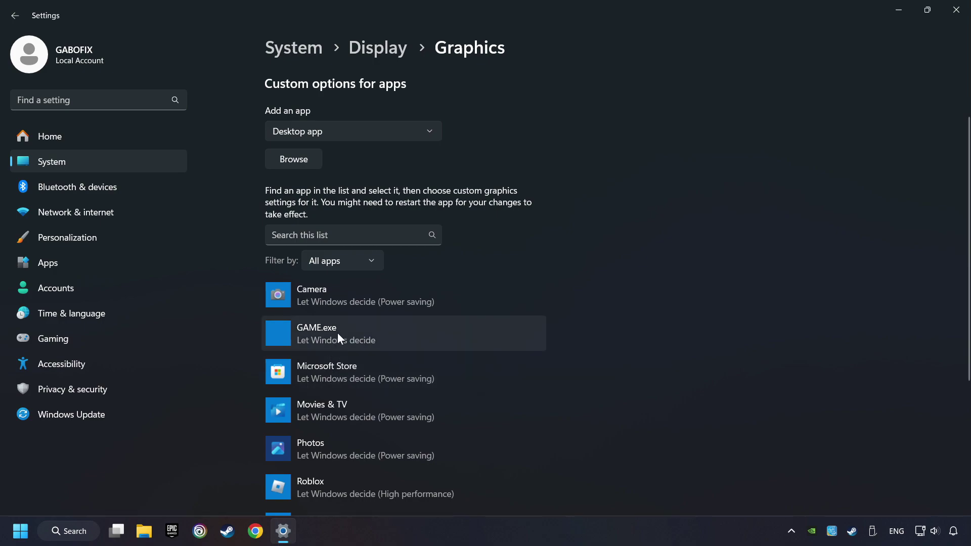
Set GAME.exe's graphics preference to High performance on the NVIDIA GeForce GTX 1050 Ti and save.
scroll(338, 304, "down", 2)
left_click(347, 264)
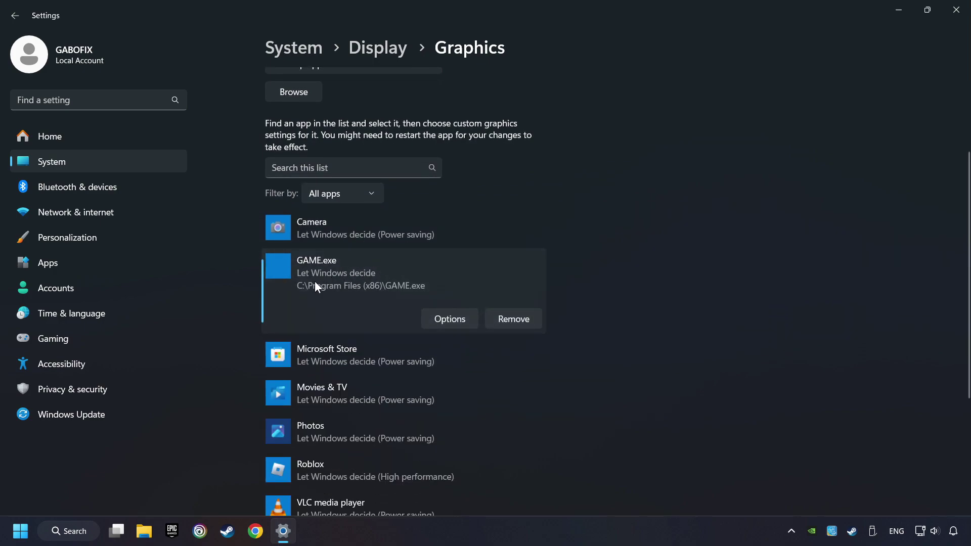
left_click(458, 320)
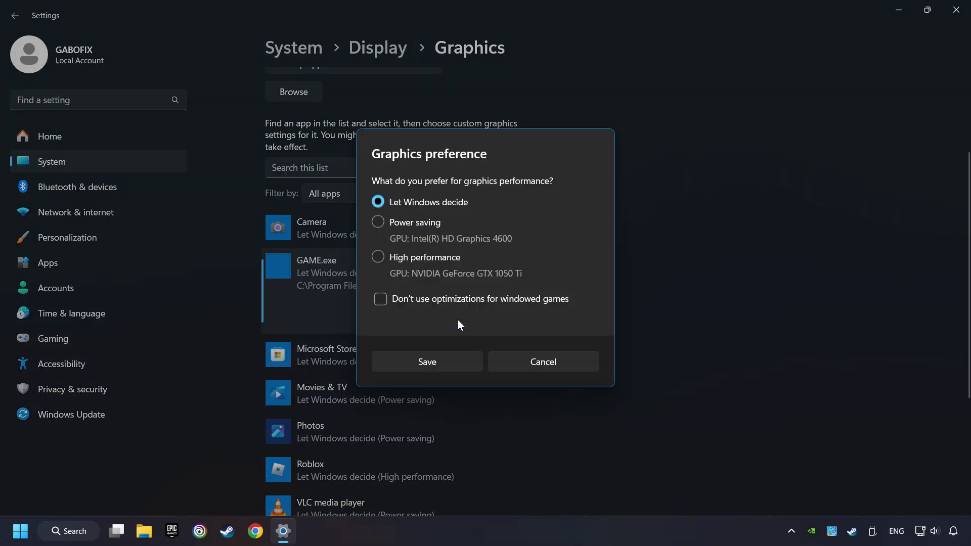
left_click(378, 257)
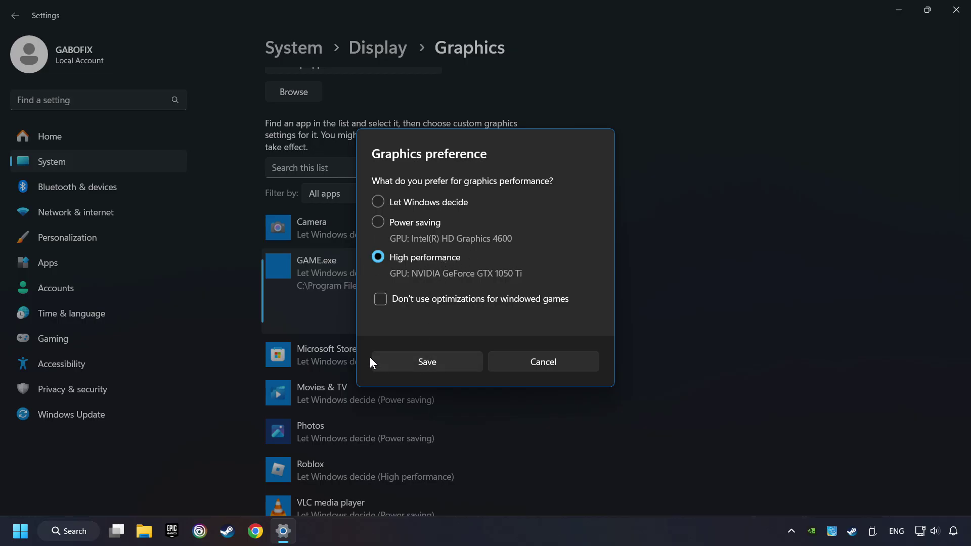
left_click(442, 357)
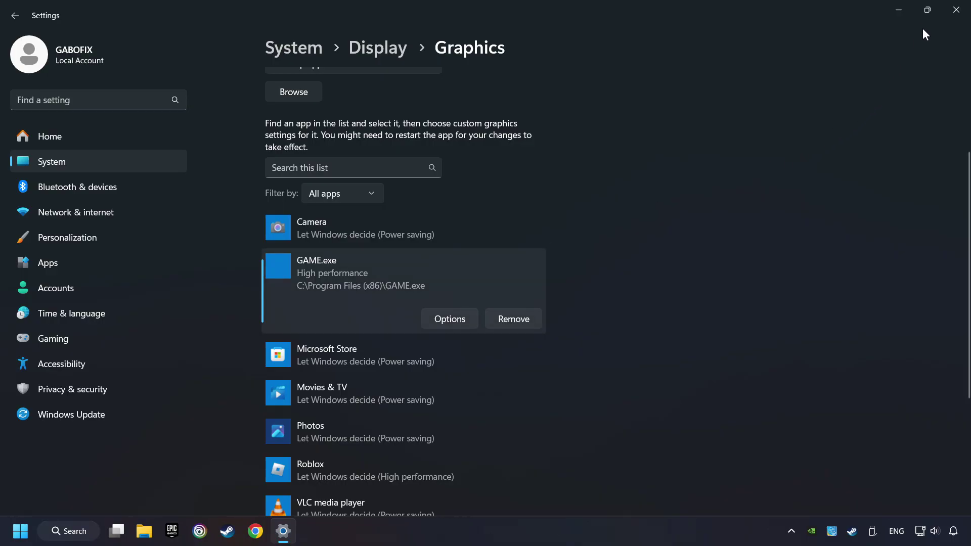
Close Settings and expand the desktop right-click menu to its full options list.
left_click(961, 10)
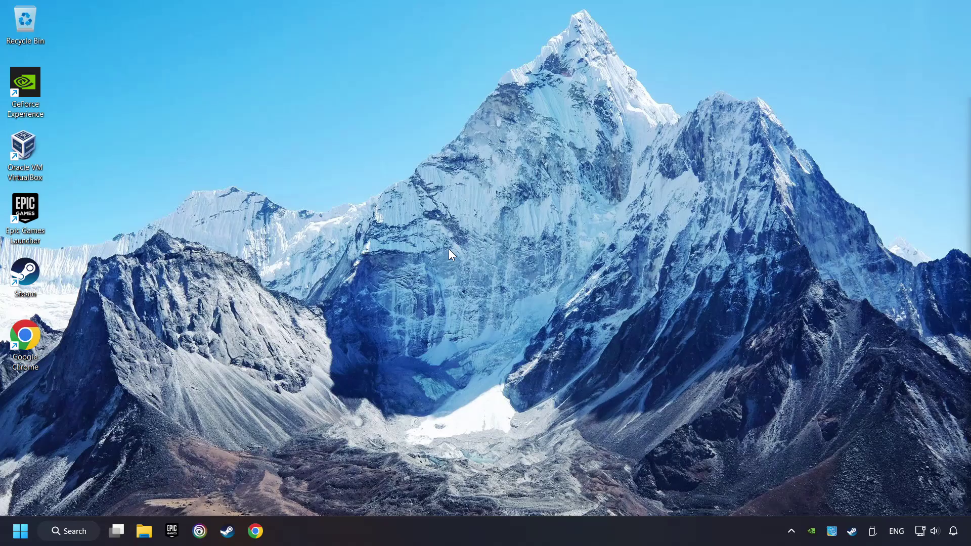
right_click(457, 213)
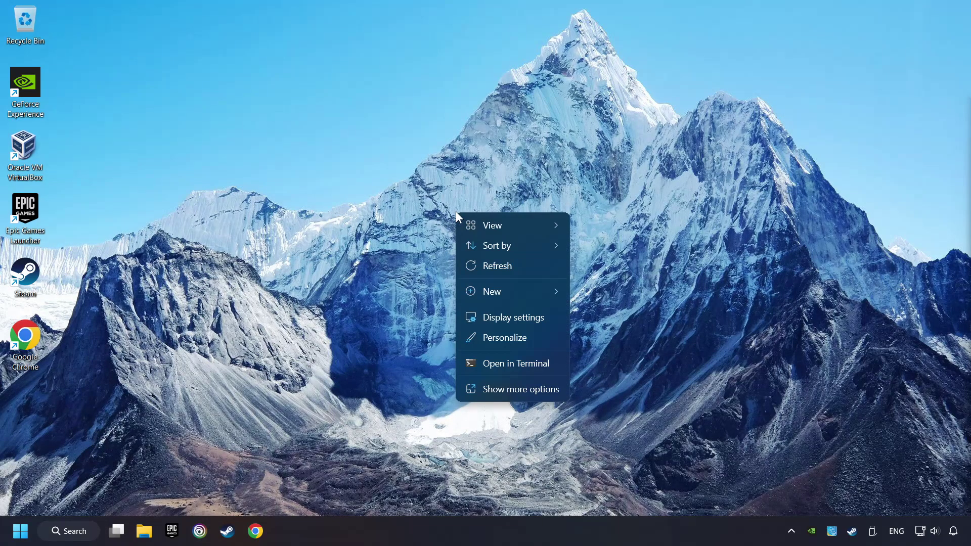
left_click(510, 391)
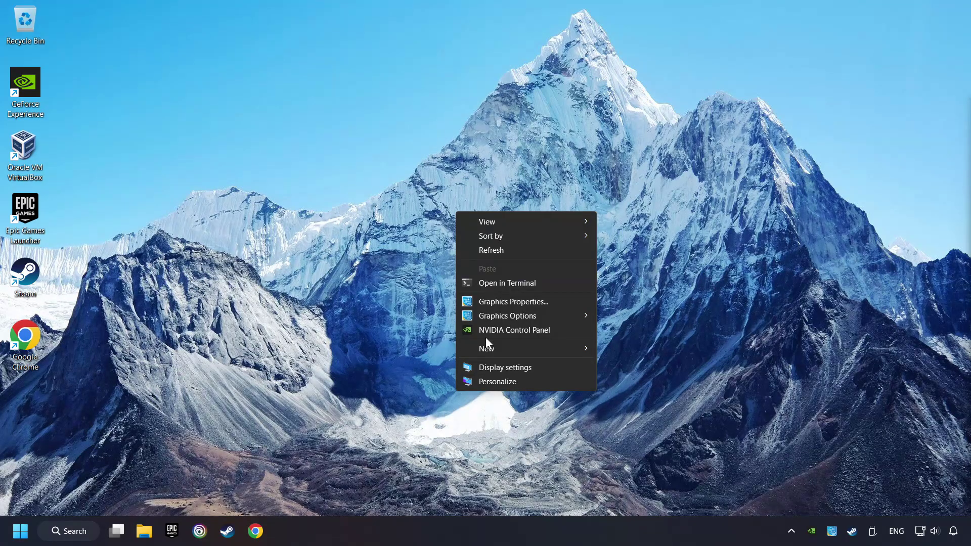
Launch NVIDIA Control Panel and set OpenGL rendering GPU to the NVIDIA GeForce GTX 1050 Ti.
left_click(563, 331)
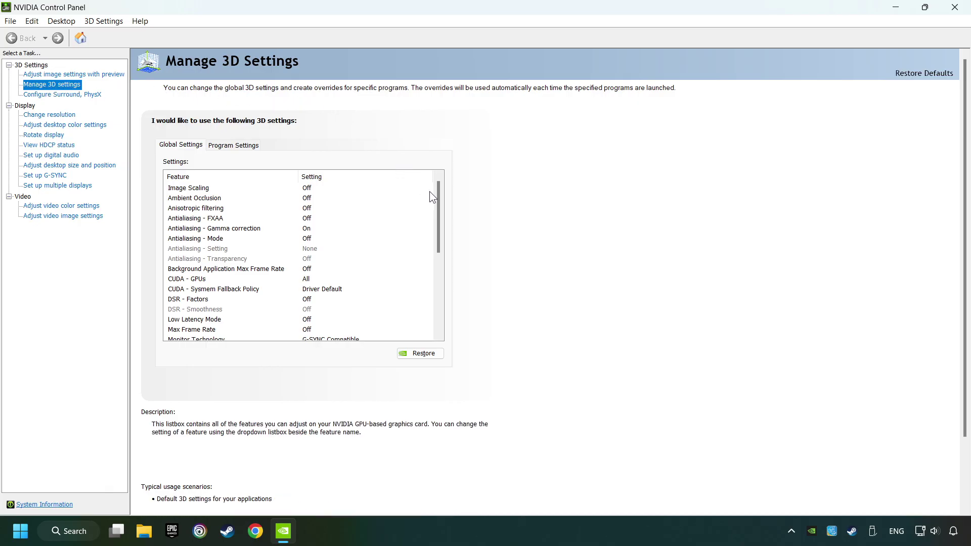
left_click_drag(437, 195, 435, 246)
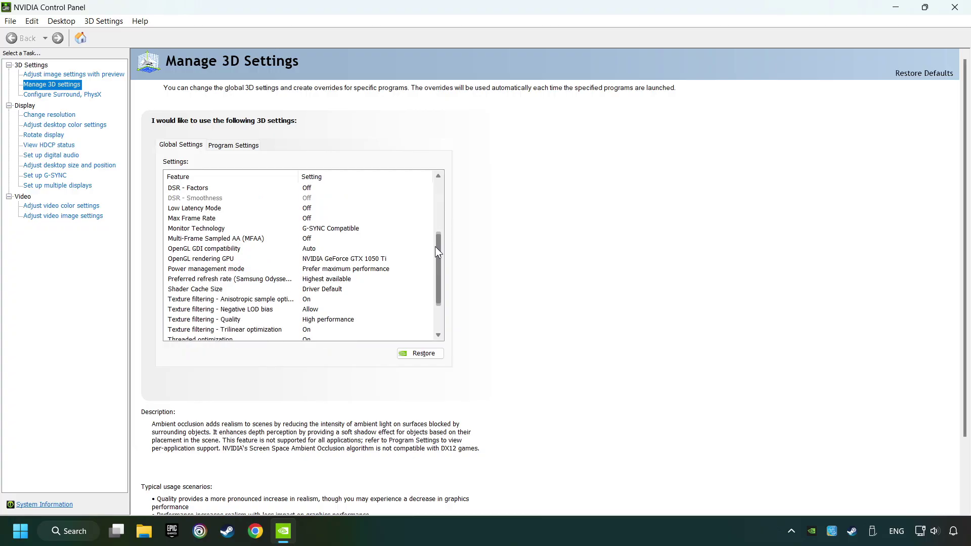
left_click(180, 260)
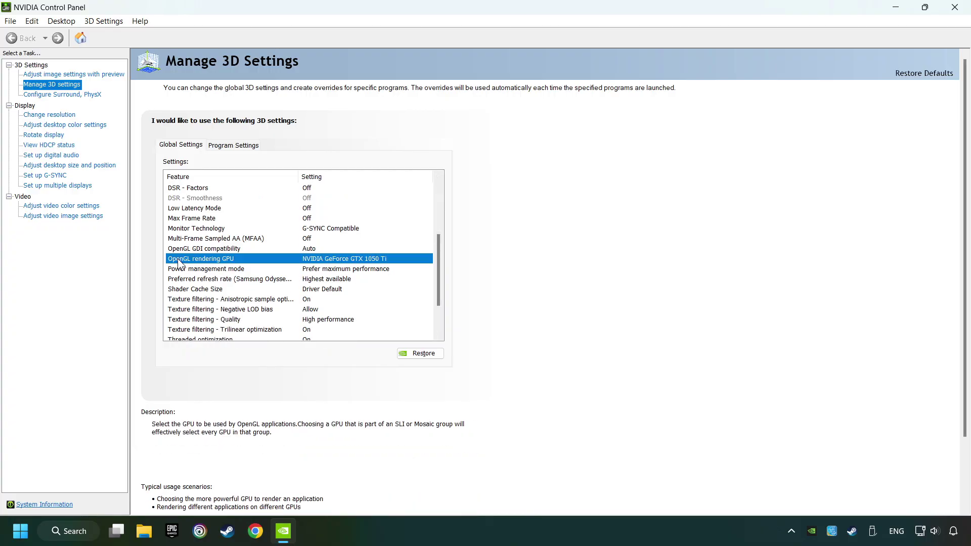
left_click(361, 259)
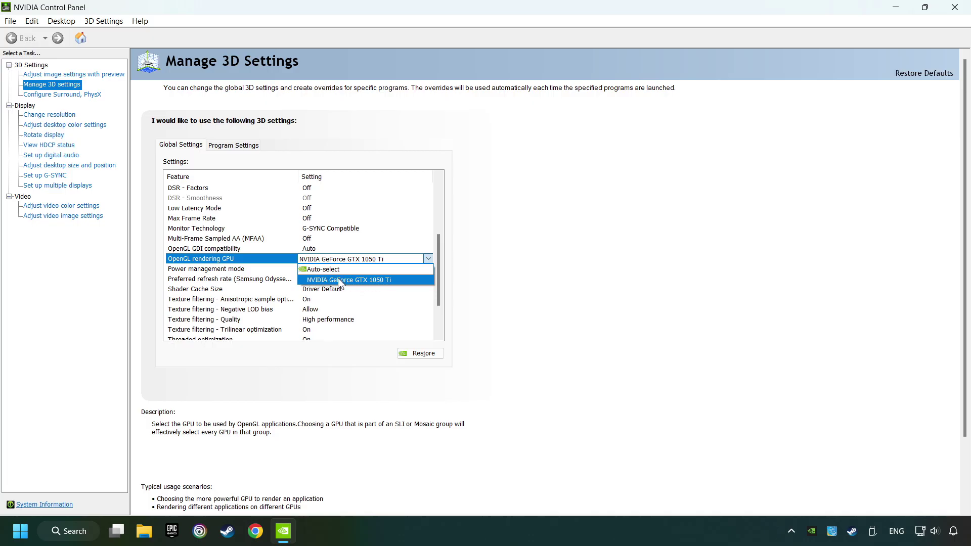
left_click(375, 279)
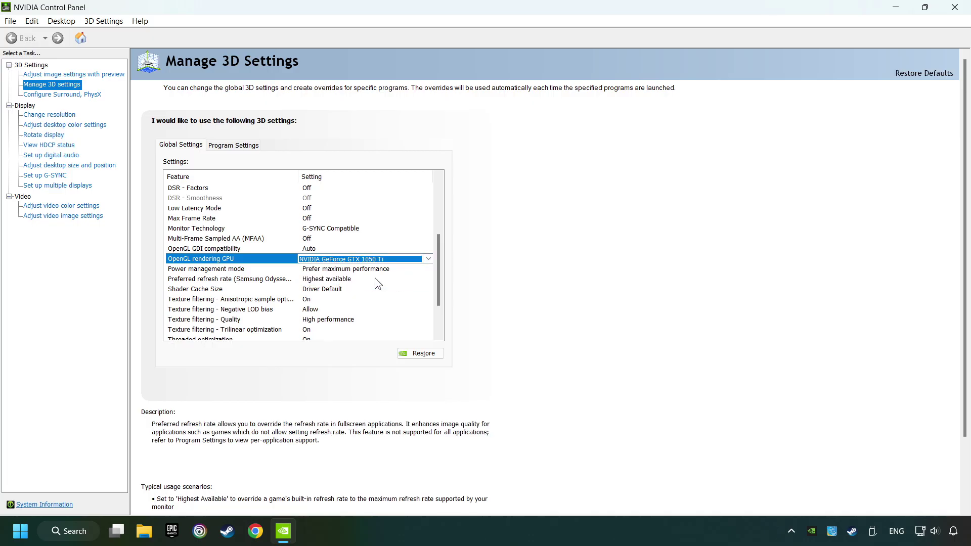
Set power management to Prefer maximum performance and texture filtering quality to High performance.
left_click(223, 270)
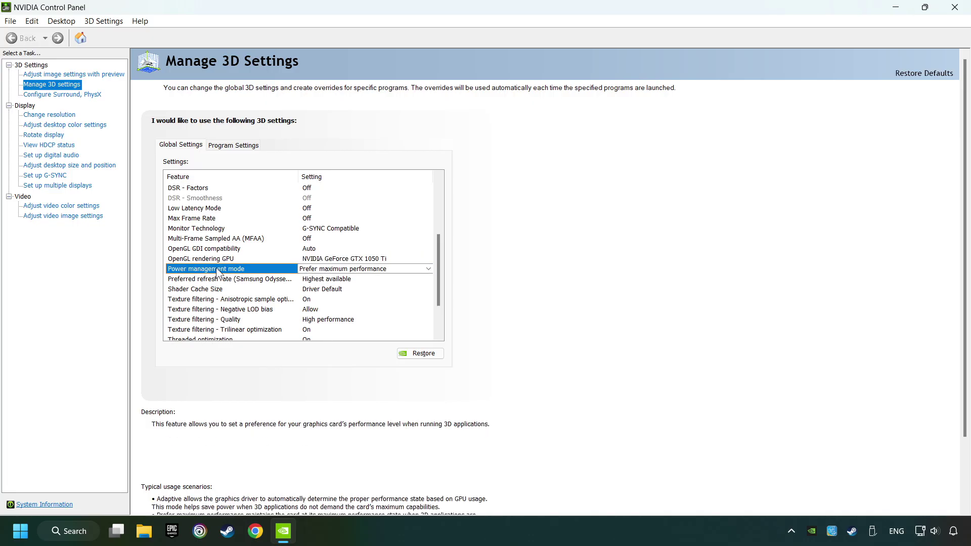
left_click(319, 270)
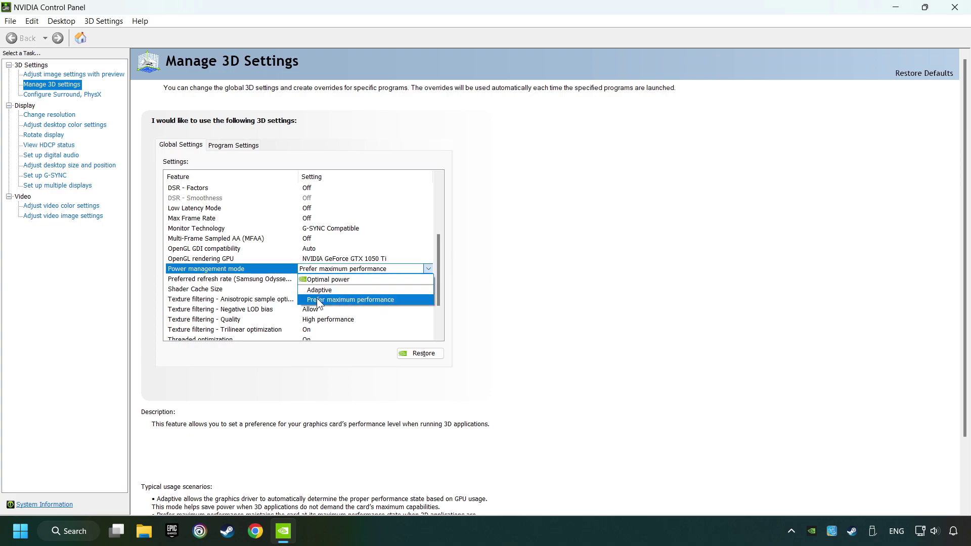
left_click(349, 299)
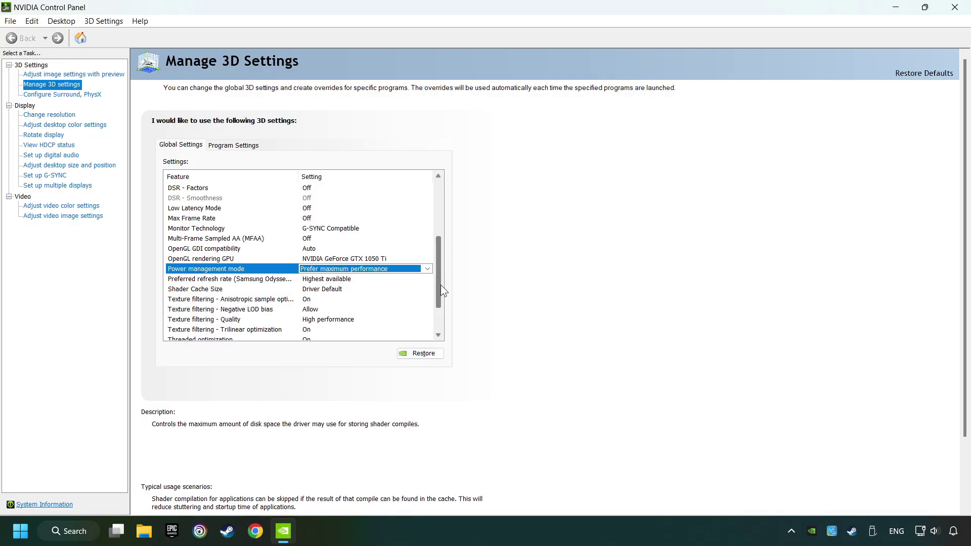
left_click_drag(441, 284, 439, 301)
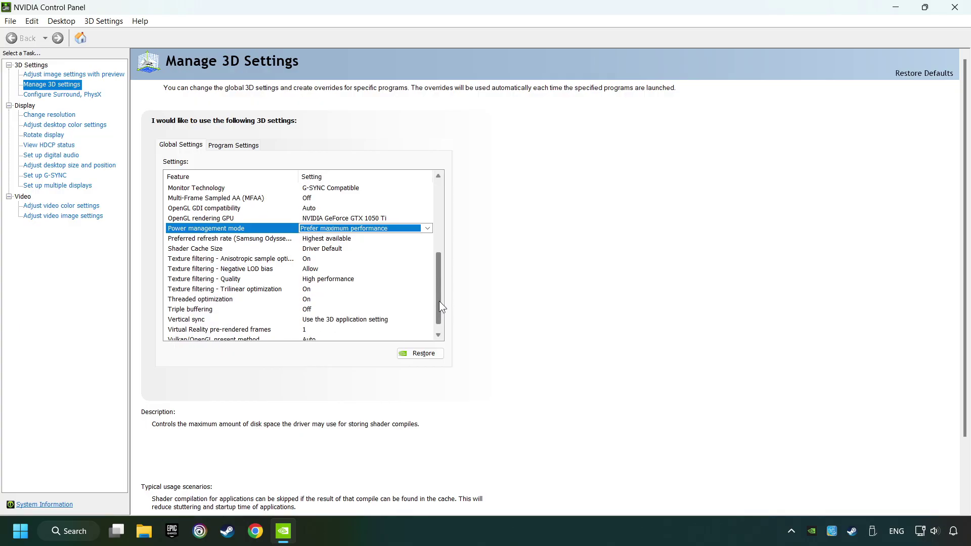
left_click(210, 282)
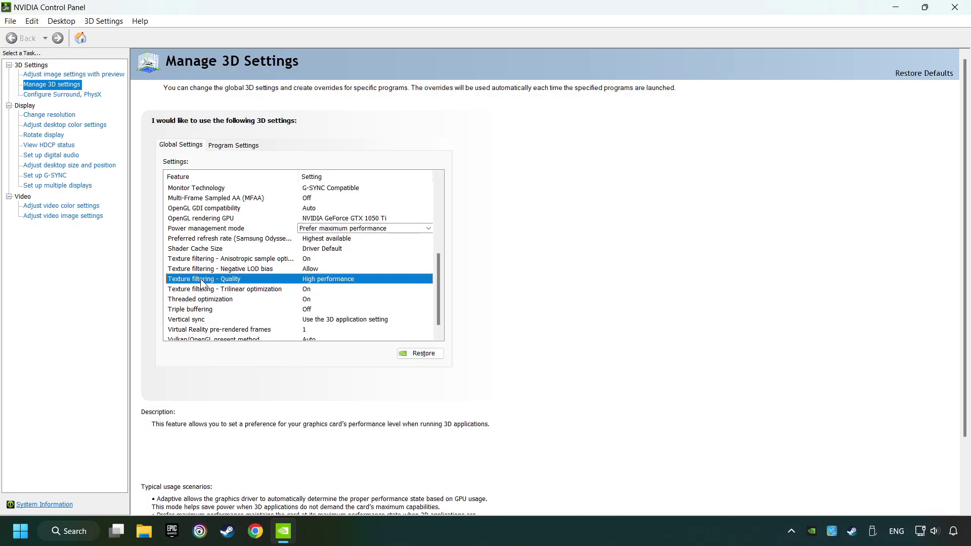
left_click(349, 278)
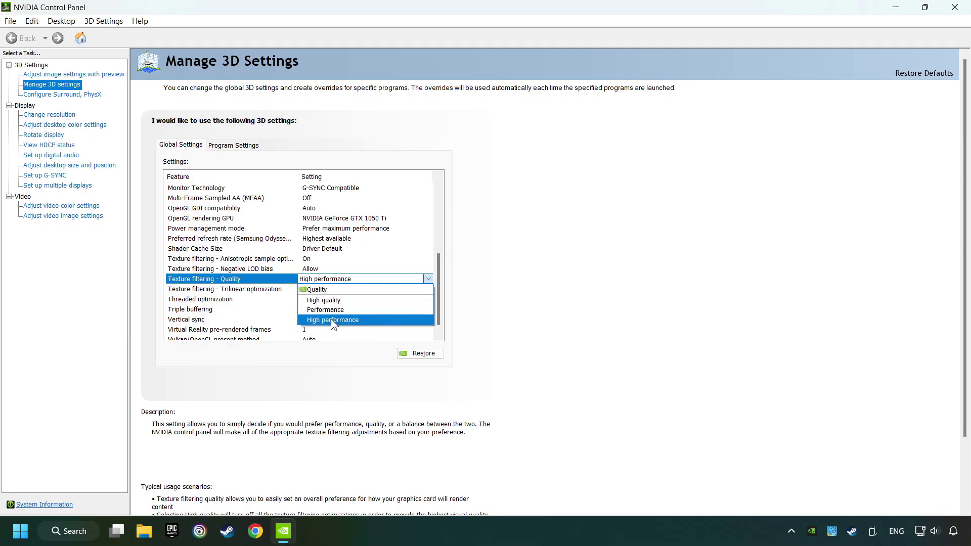
left_click(360, 320)
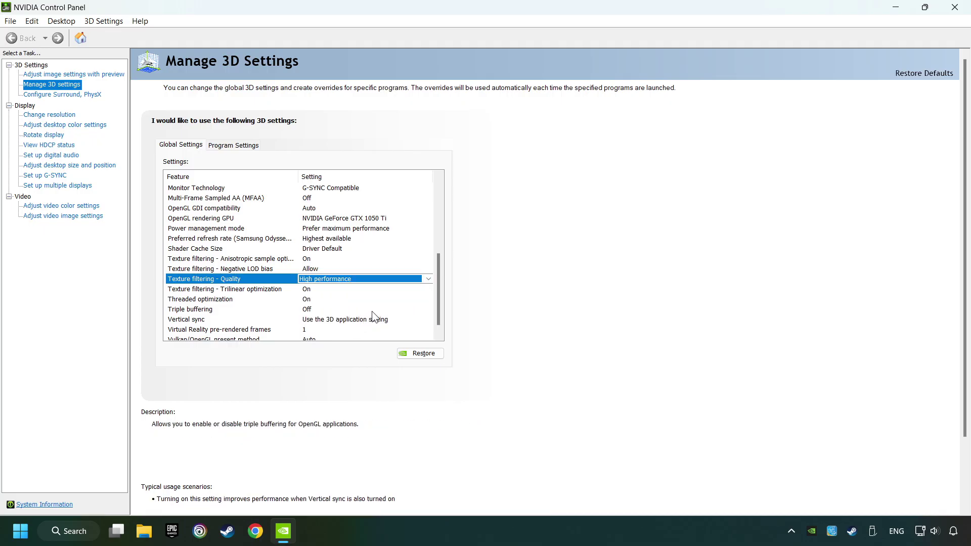
Turn Vertical sync Off and apply the global 3D settings.
scroll(439, 280, "down", 1)
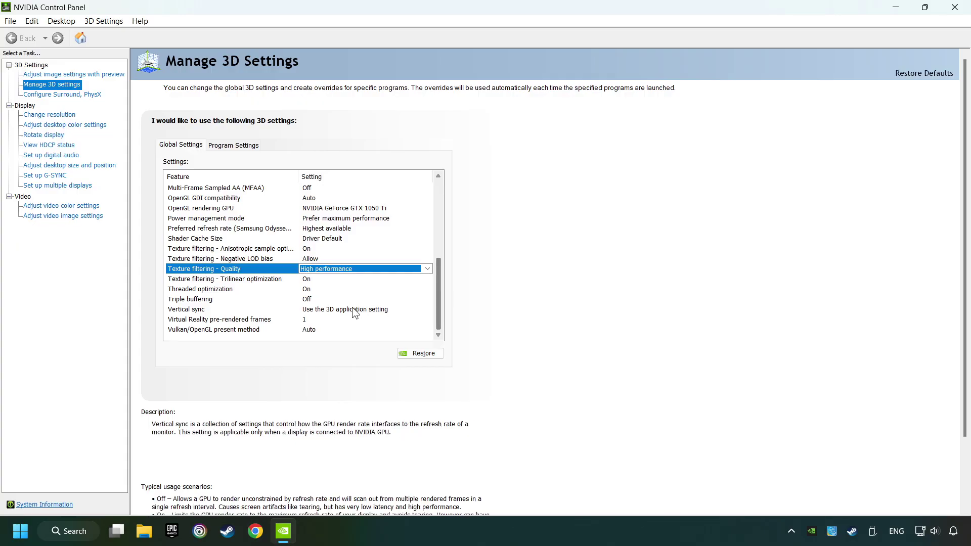
left_click(333, 309)
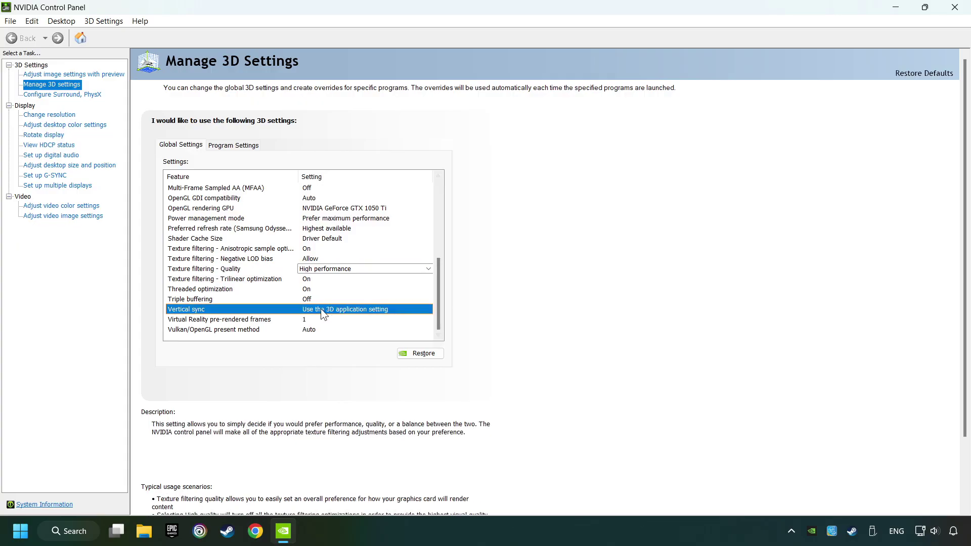
left_click(321, 309)
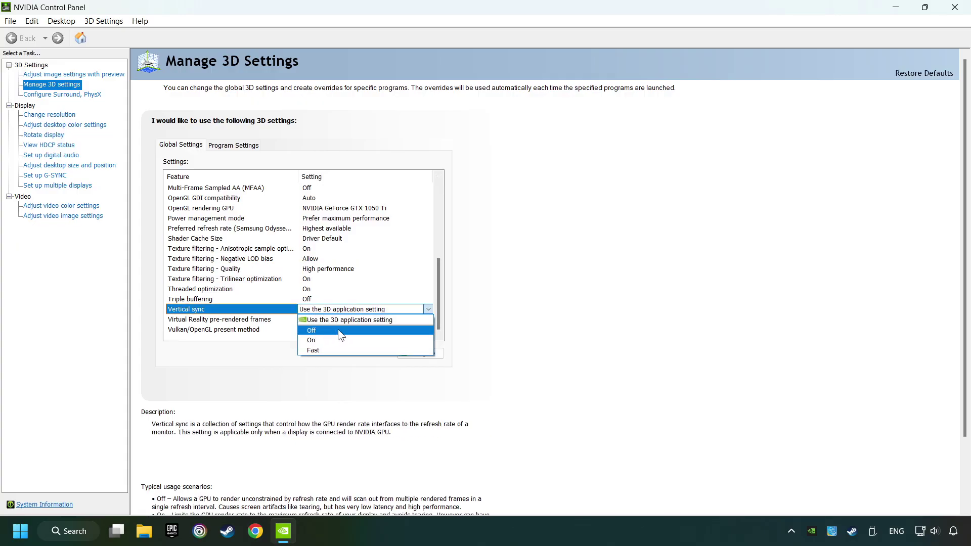
left_click(338, 330)
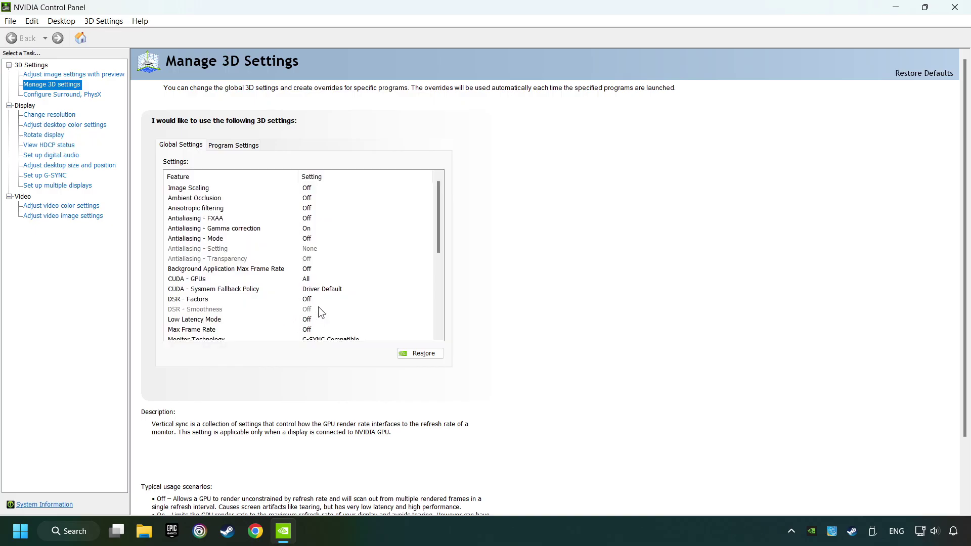
scroll(441, 258, "down", 1)
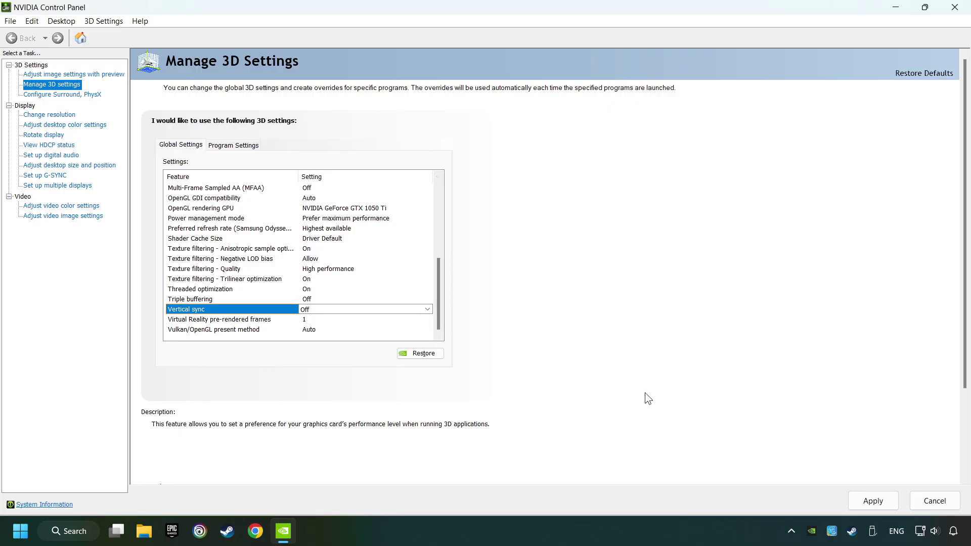
left_click(867, 497)
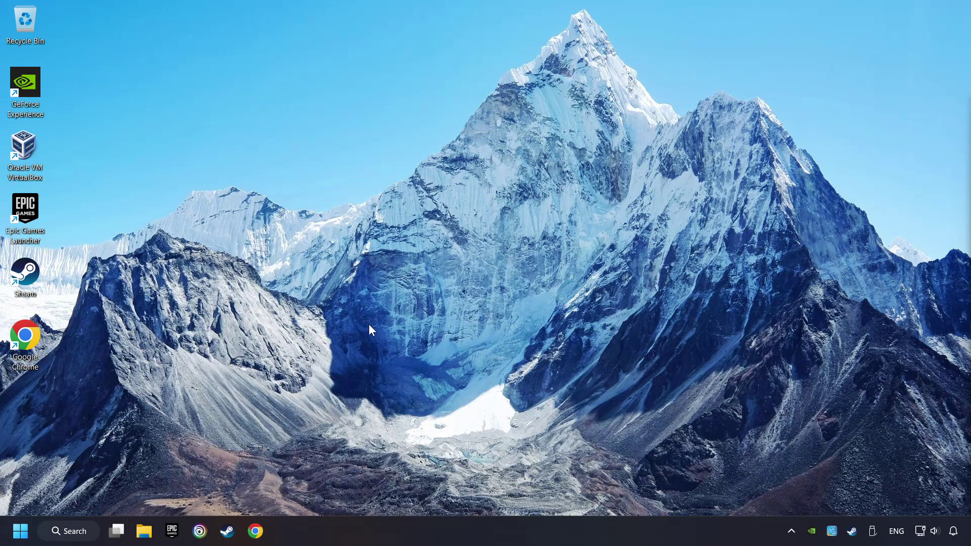
Open System Configuration by searching 'msc' and go to the Boot tab.
left_click(84, 528)
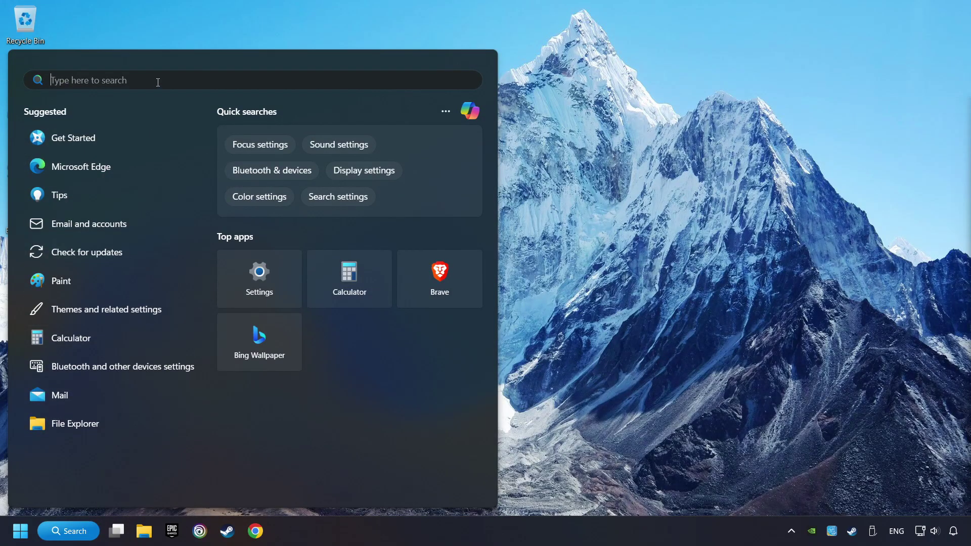
type("msc")
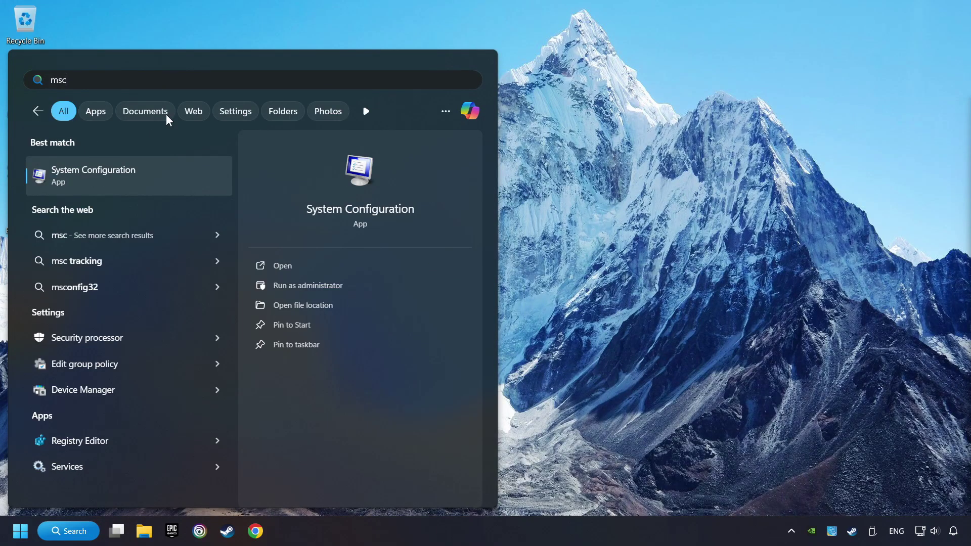
left_click(201, 176)
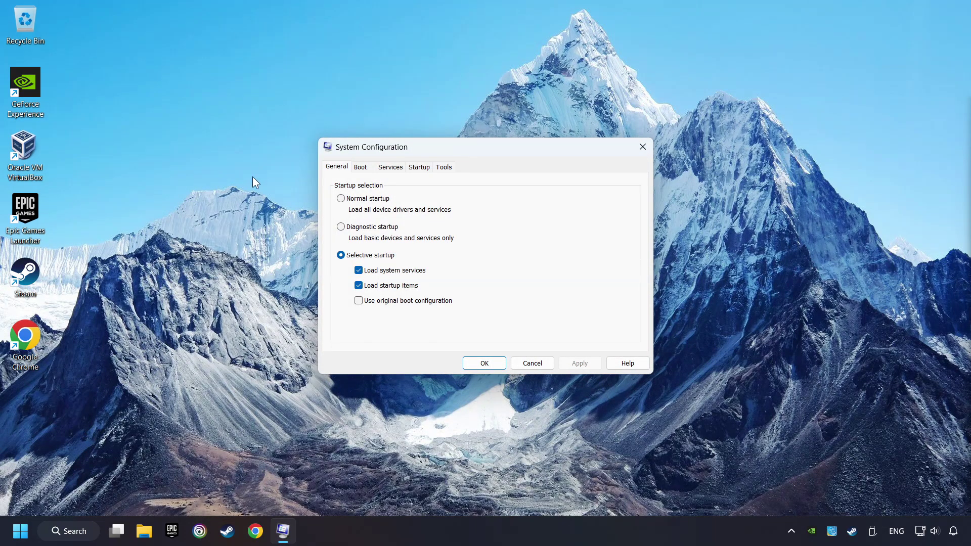
left_click(363, 169)
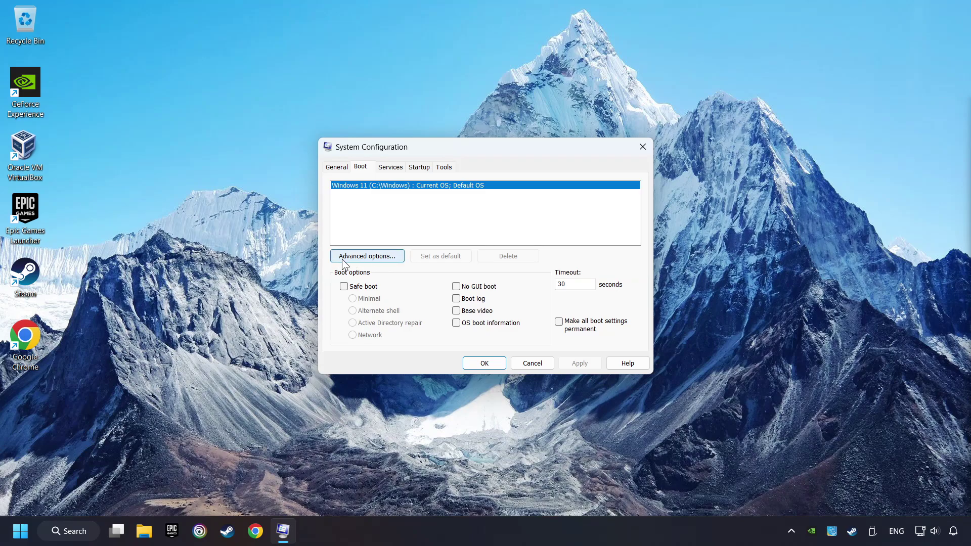
In Advanced boot options, enable Number of processors and set it to 8.
left_click(369, 259)
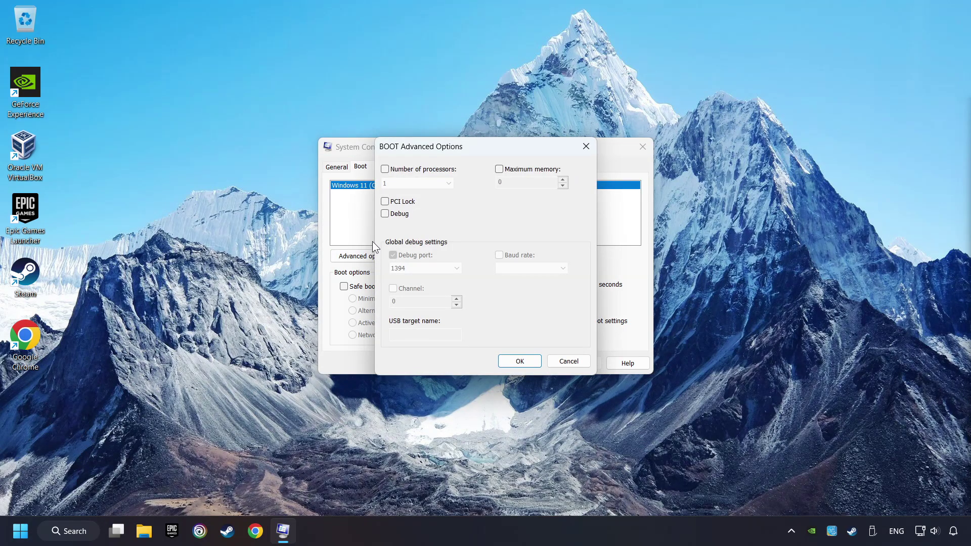
left_click(385, 170)
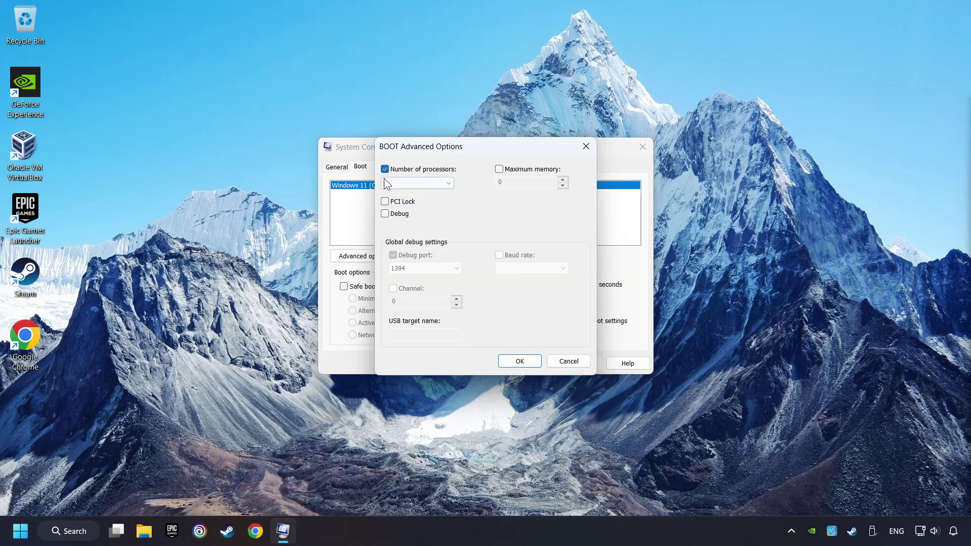
left_click(427, 182)
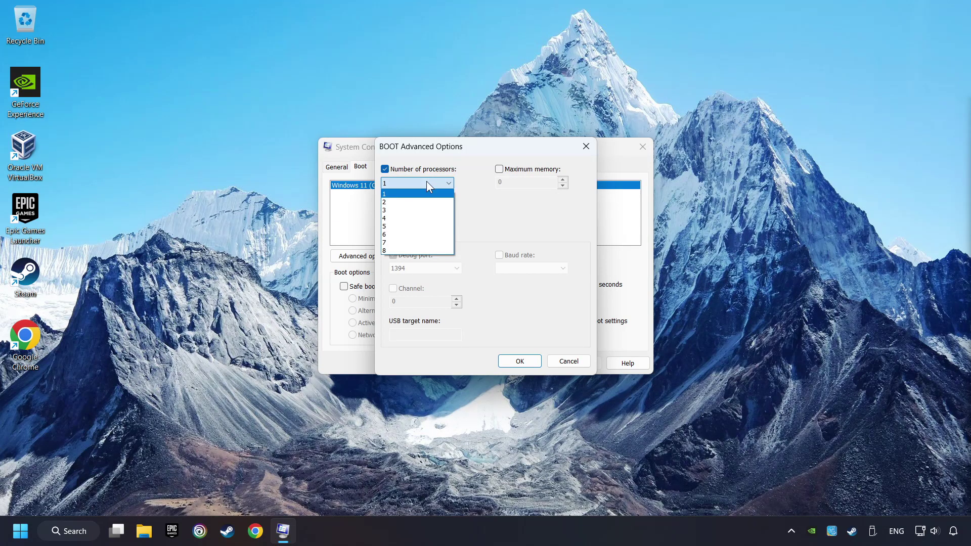
left_click(423, 250)
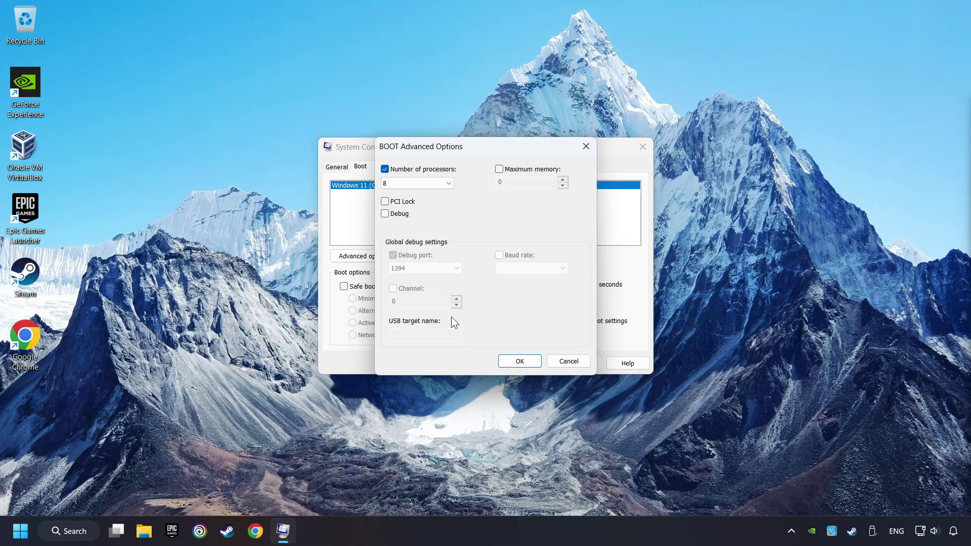
left_click(518, 361)
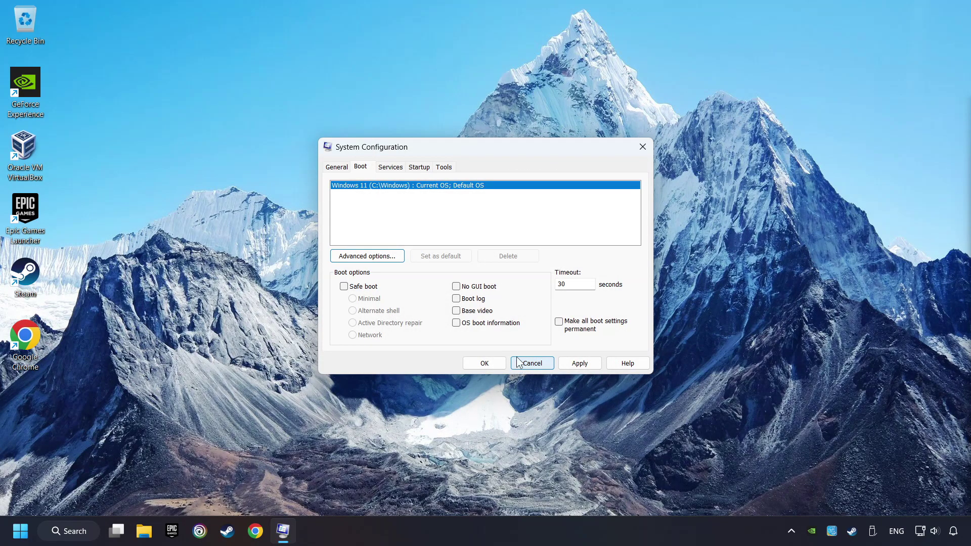
Apply the boot changes, close System Configuration, and exit without restarting.
left_click(582, 365)
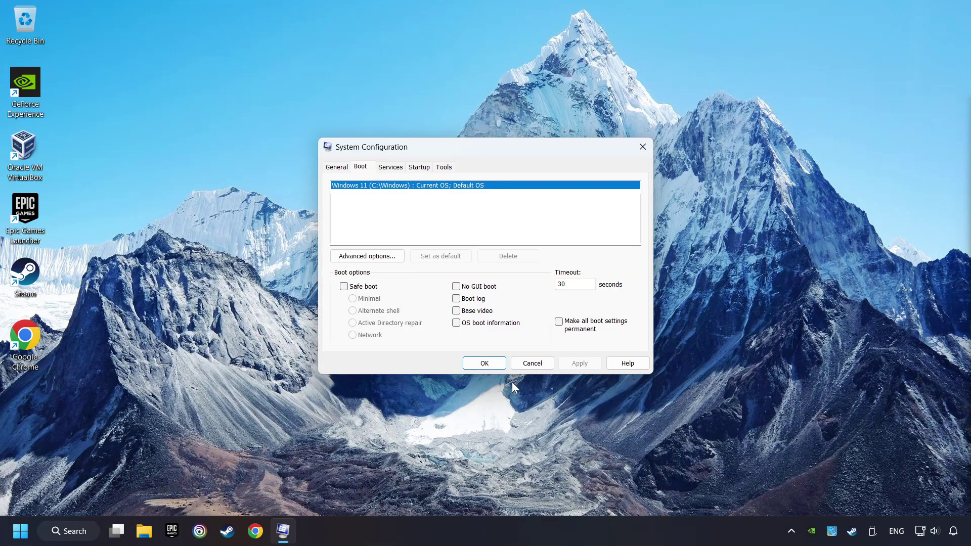
left_click(483, 364)
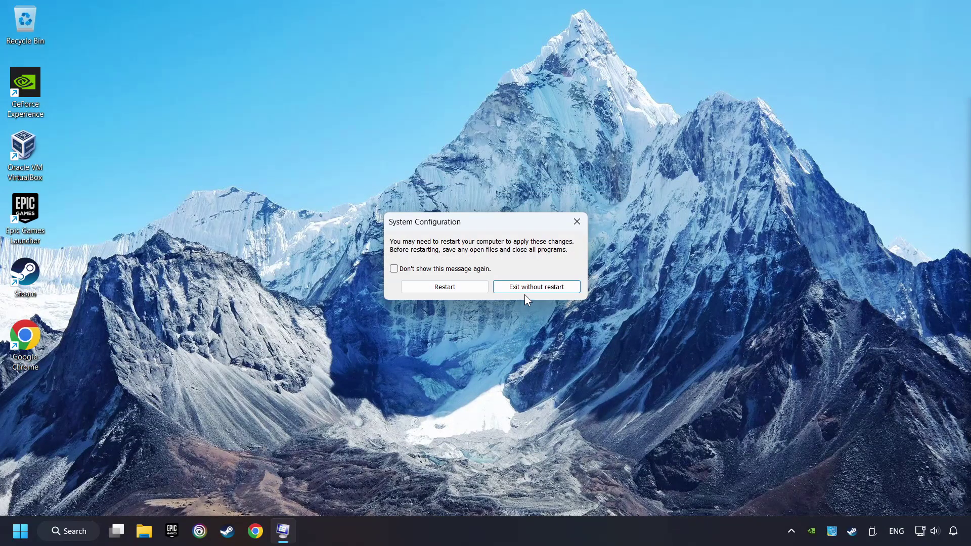
left_click(542, 288)
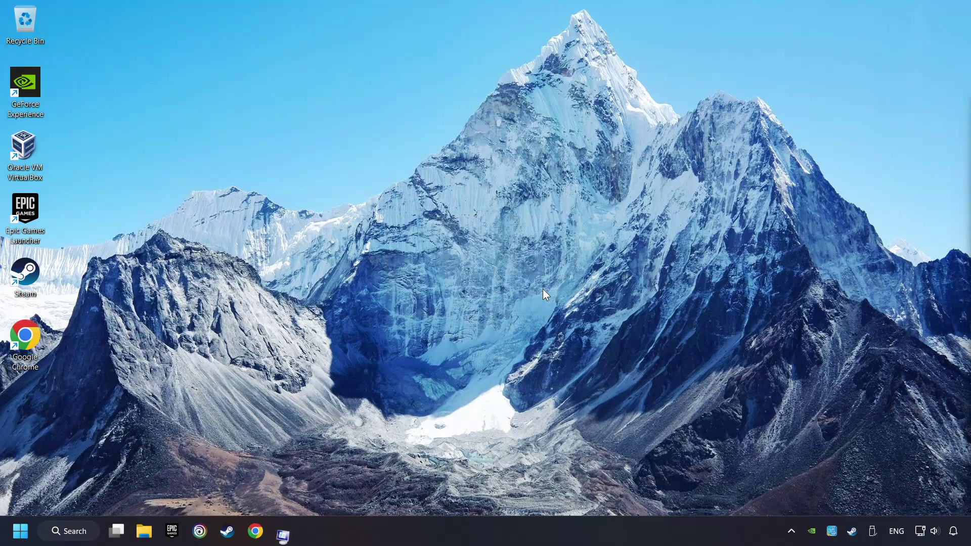
Search 'performance' and open Adjust the appearance and performance of Windows.
left_click(76, 531)
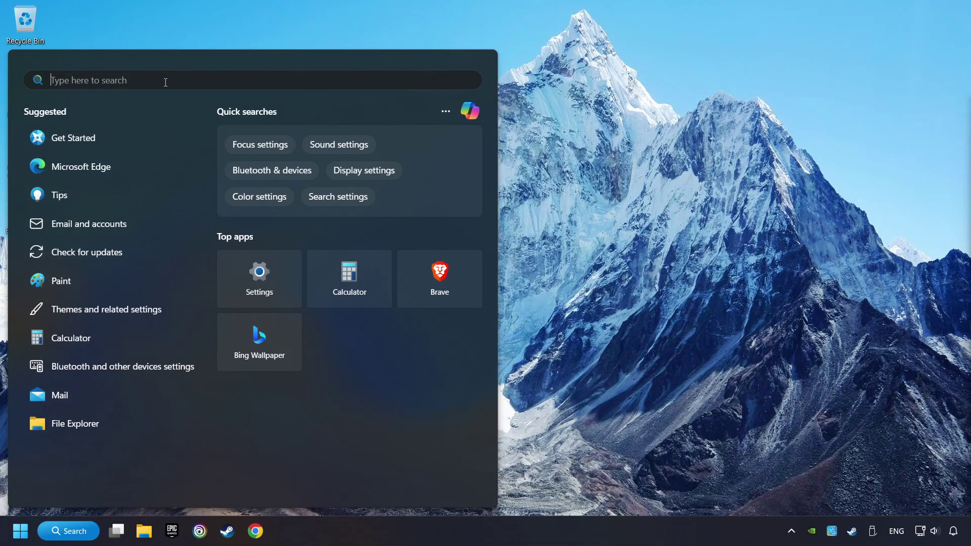
type("performanc")
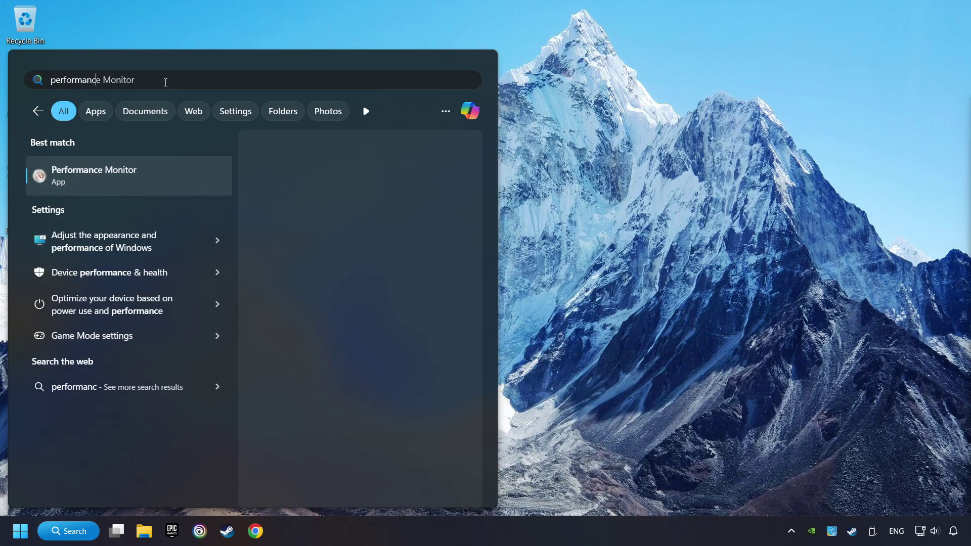
type("e")
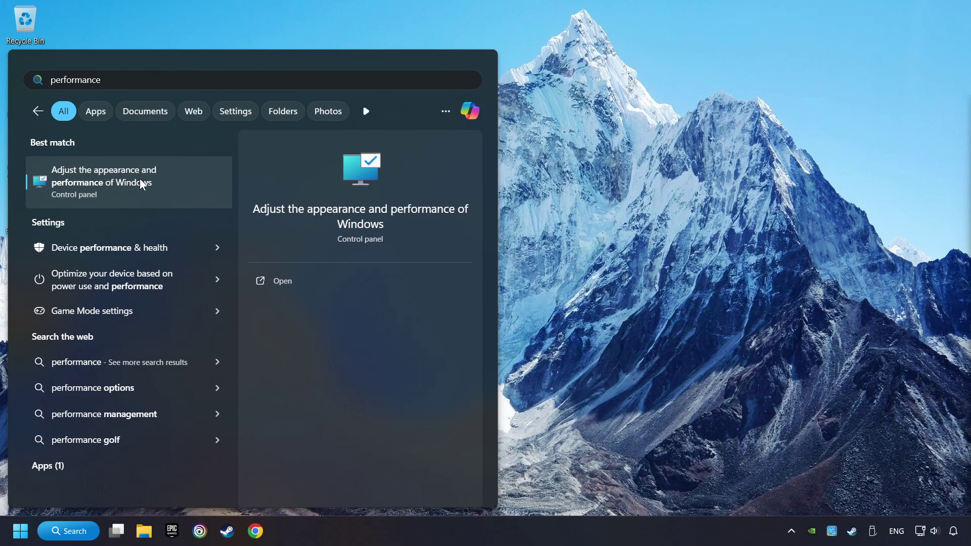
left_click(167, 182)
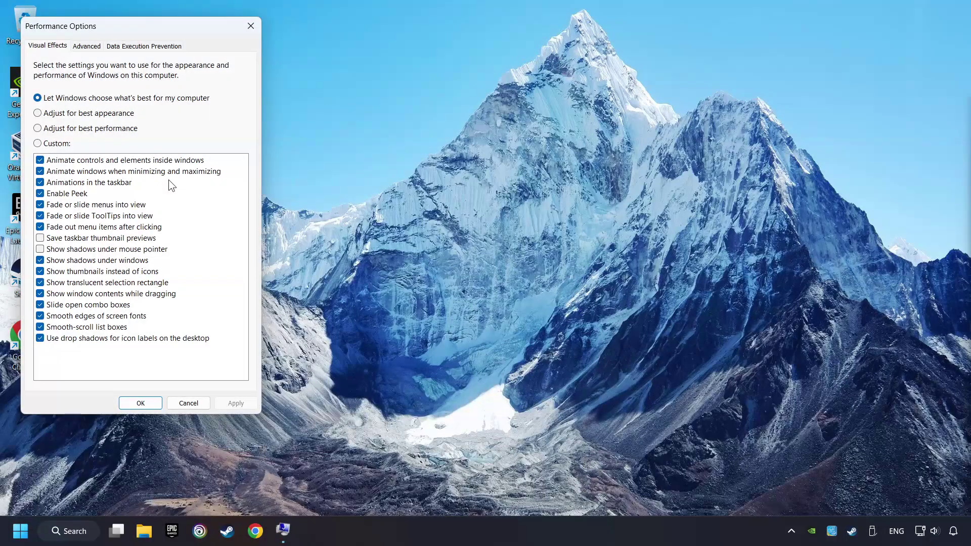
left_click_drag(139, 23, 459, 71)
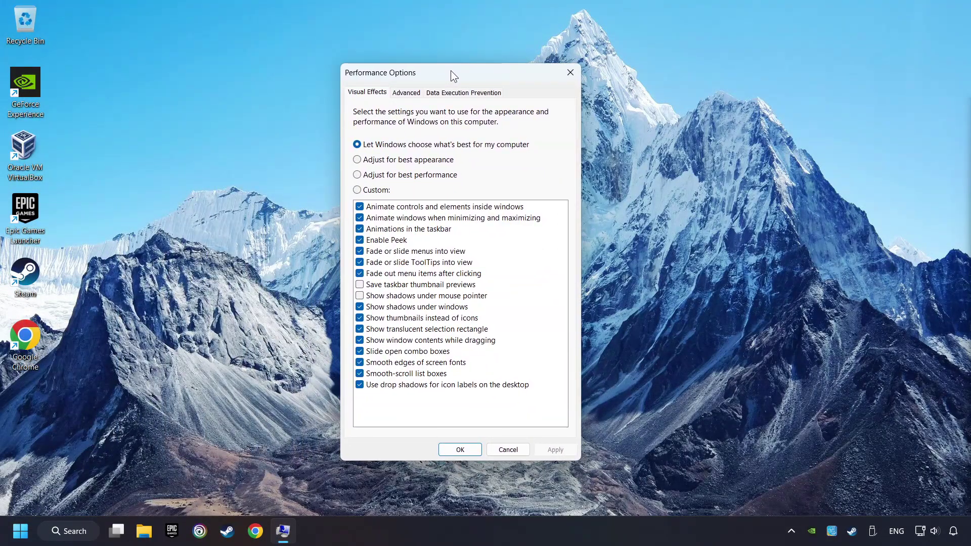
Choose Adjust for best performance, apply it, and close Performance Options.
left_click(358, 175)
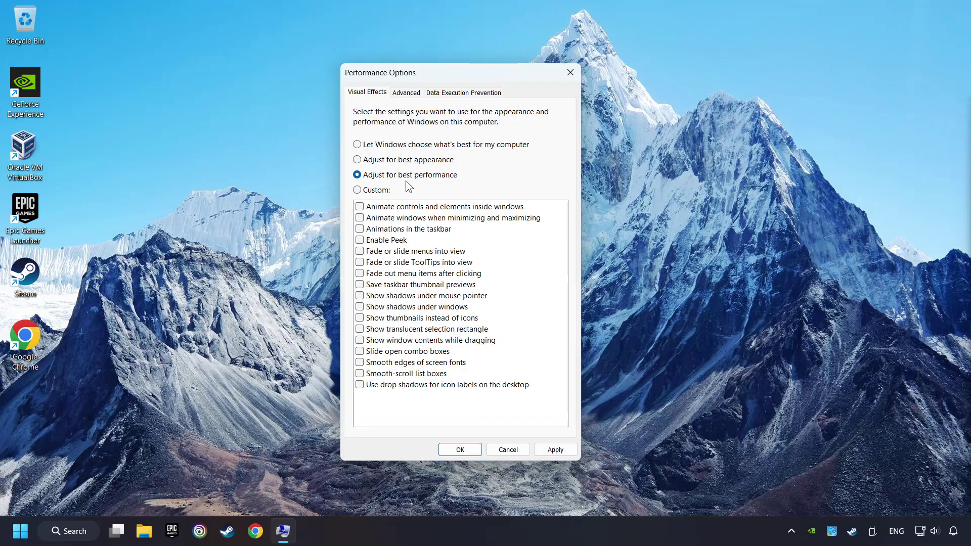
left_click(560, 451)
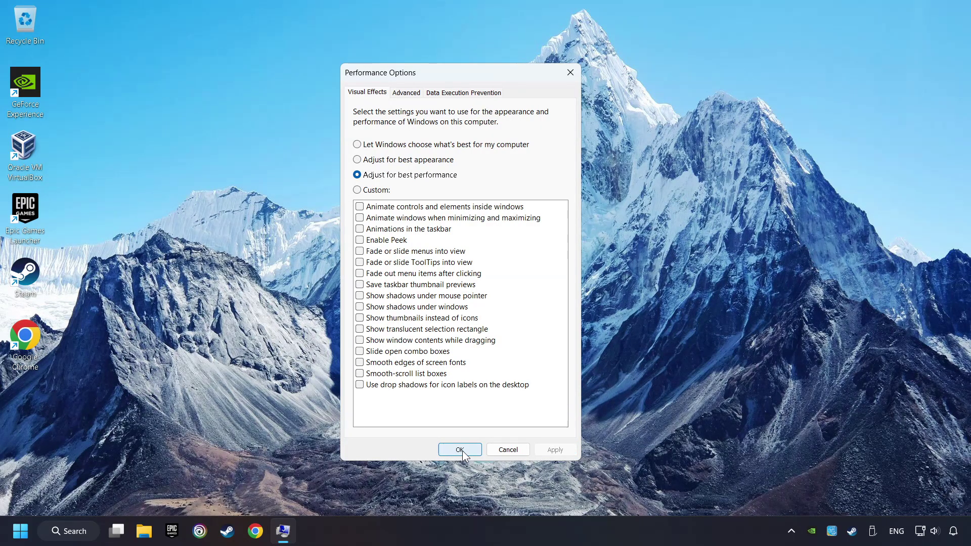
left_click(463, 450)
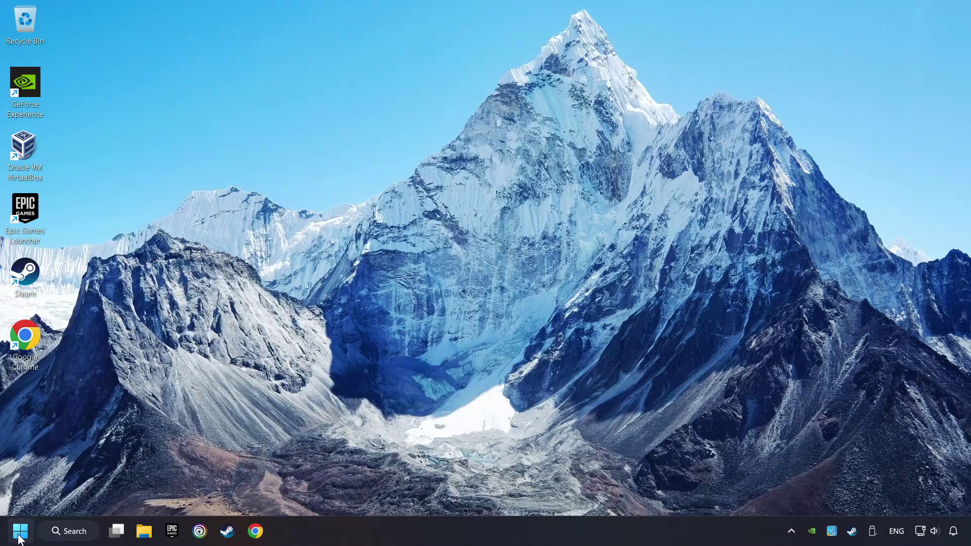